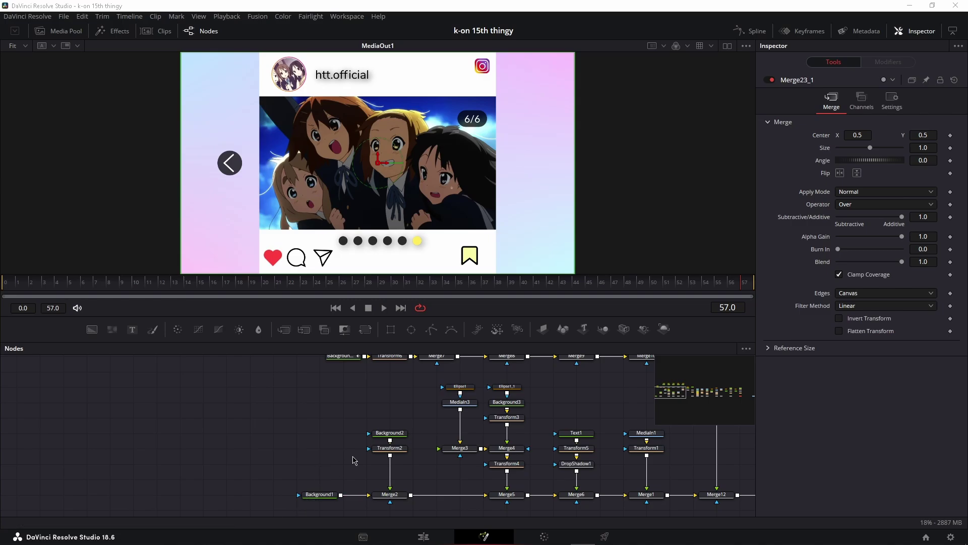
# - View the Background1 node's output in an enlarged viewer and keep its background type as Four Corner
pyautogui.moveTo(482, 341); pyautogui.dragTo(476, 496)
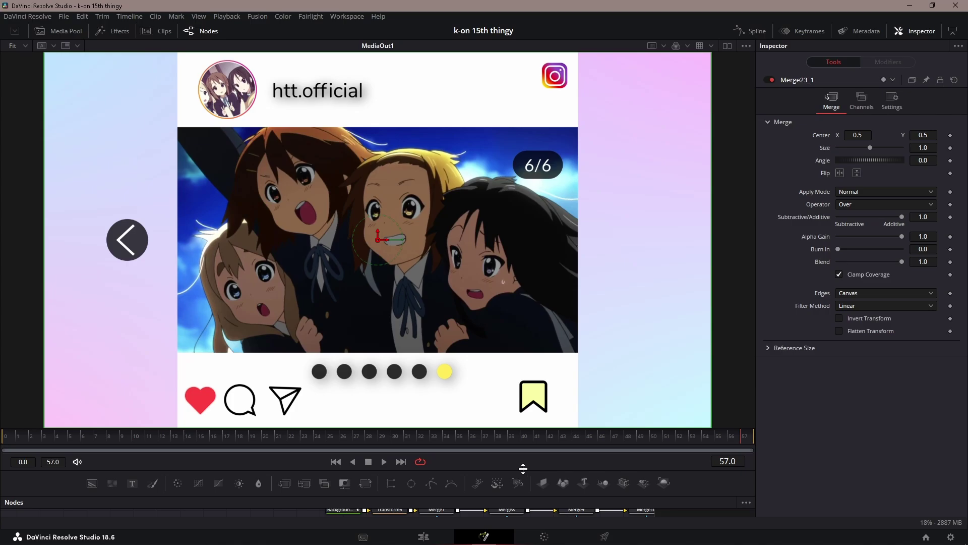
pyautogui.moveTo(523, 468); pyautogui.dragTo(454, 272)
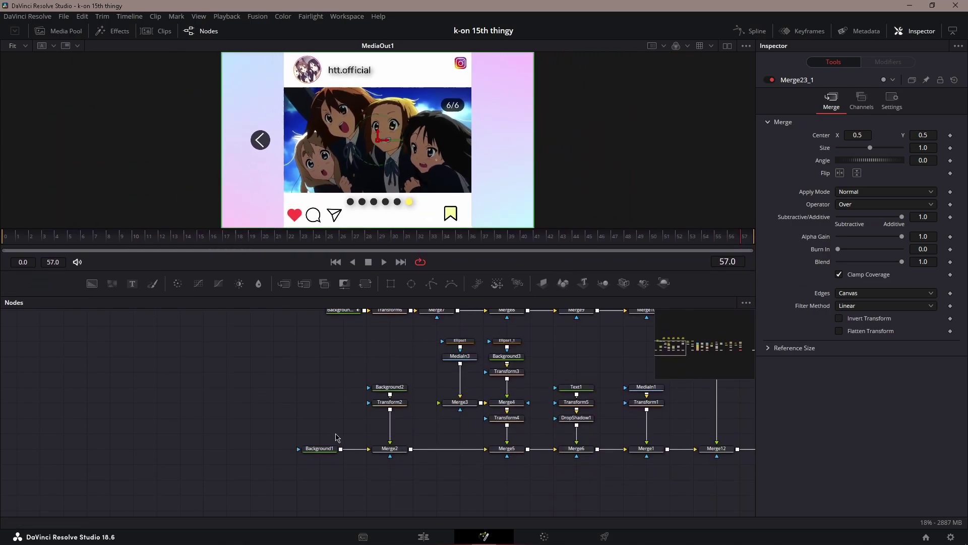
pyautogui.click(319, 448)
pyautogui.press('1')
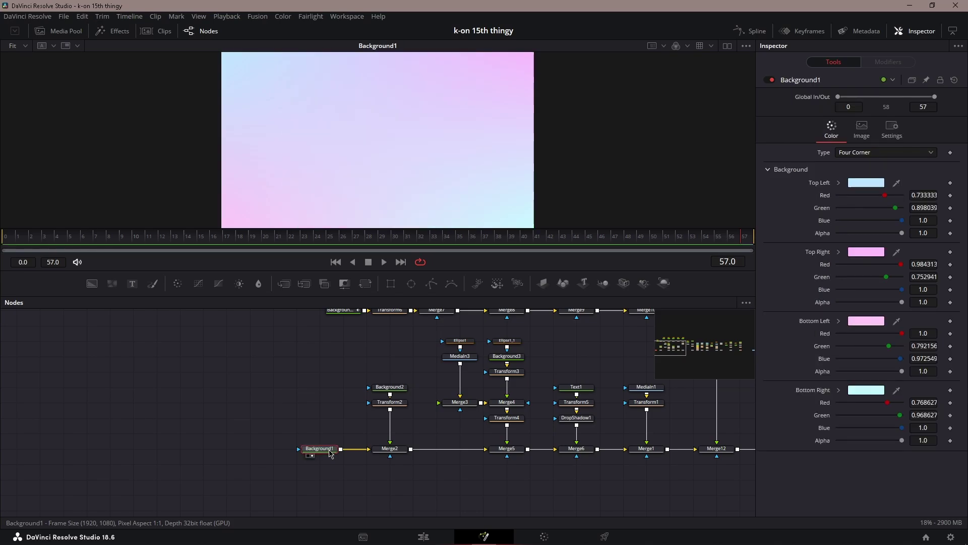
pyautogui.moveTo(643, 295); pyautogui.dragTo(643, 368)
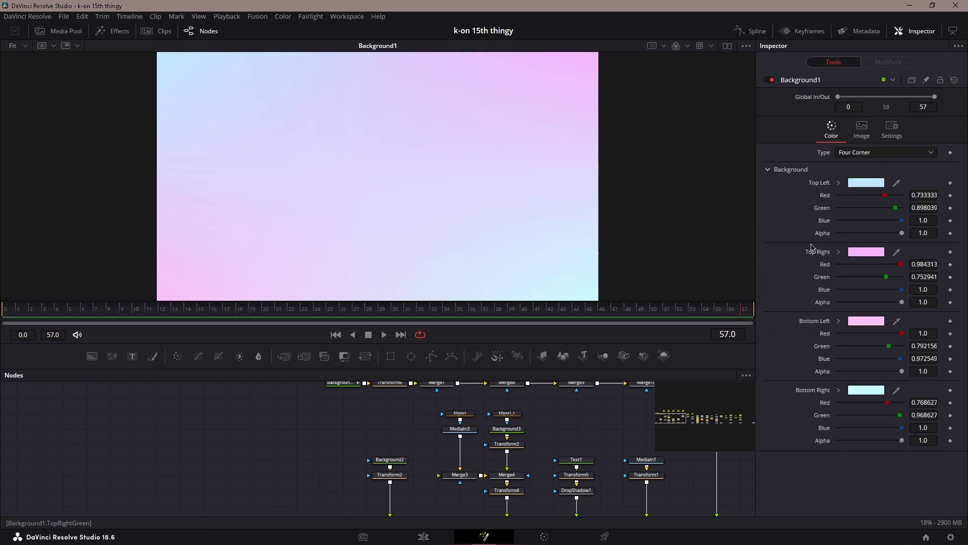
pyautogui.click(872, 152)
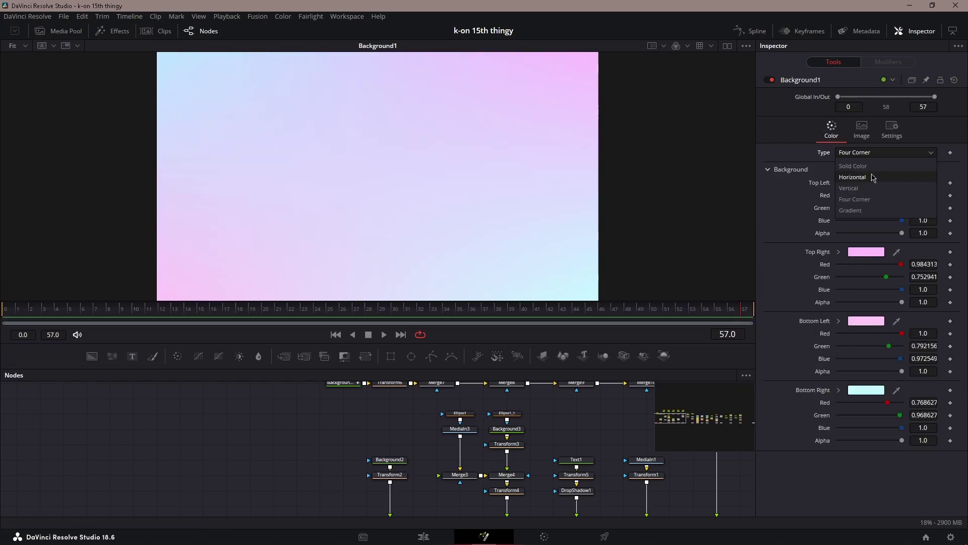
pyautogui.click(870, 203)
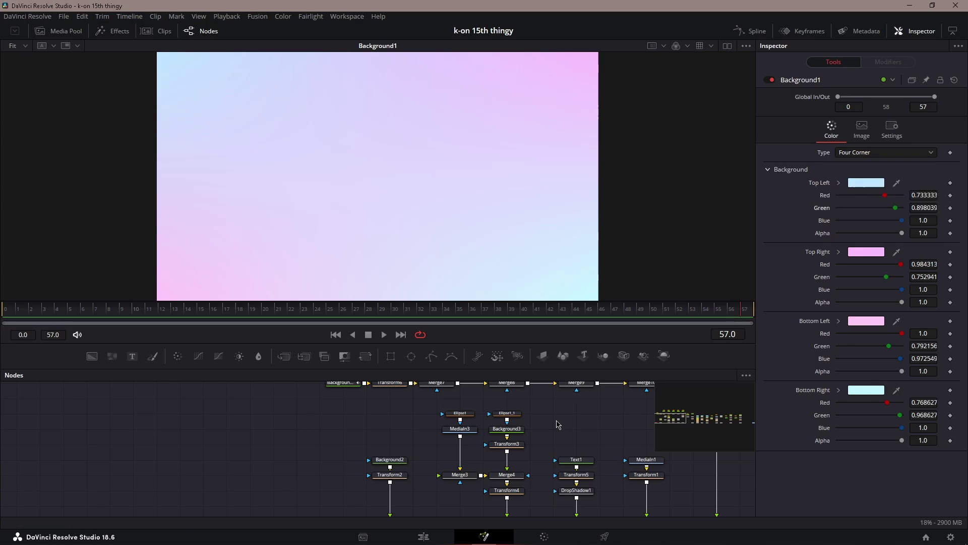
# - Inspect the four corner colors of Background1 one by one in the color picker, cancelling each time
pyautogui.moveTo(532, 454); pyautogui.dragTo(520, 423)
pyautogui.click(866, 185)
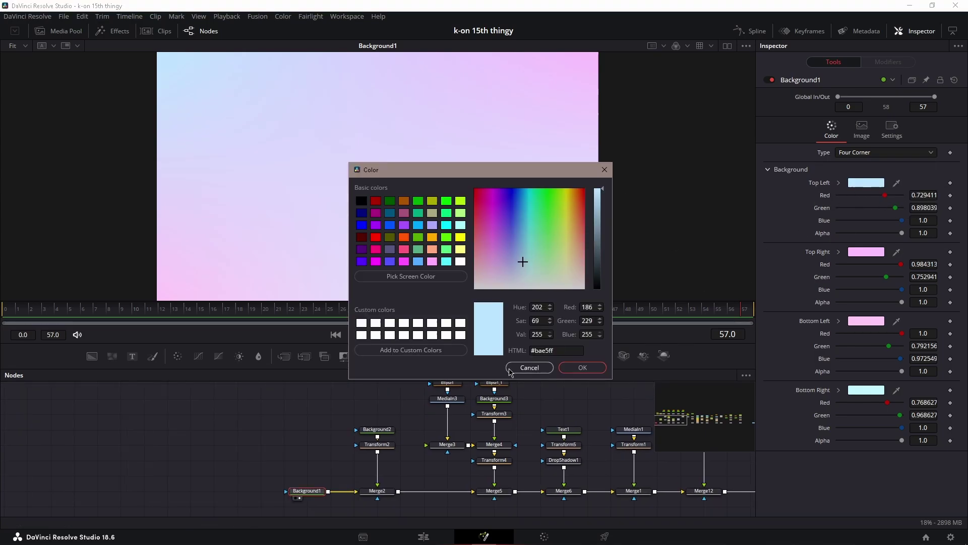
pyautogui.click(525, 371)
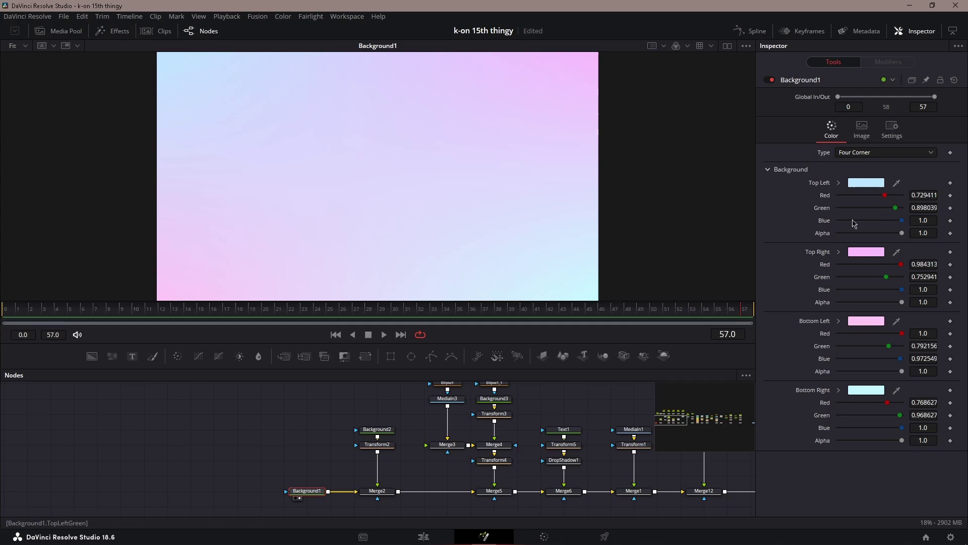
pyautogui.click(874, 184)
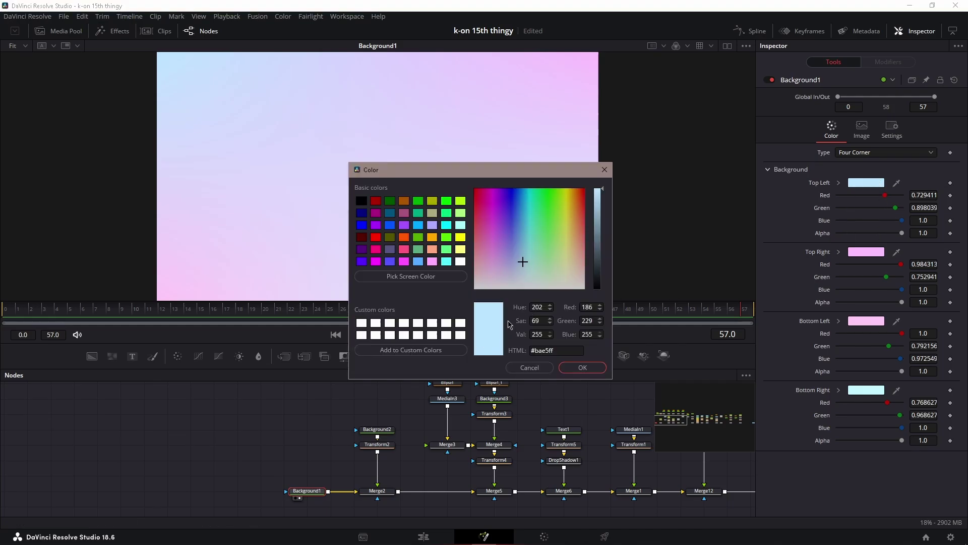
pyautogui.click(529, 367)
pyautogui.click(871, 253)
pyautogui.click(529, 368)
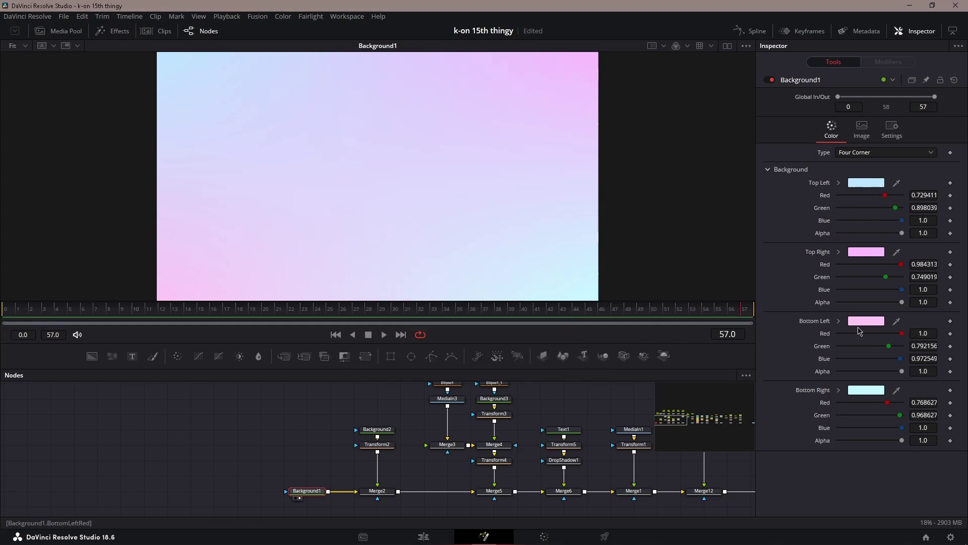
pyautogui.click(875, 320)
pyautogui.click(529, 367)
pyautogui.click(874, 392)
pyautogui.click(528, 367)
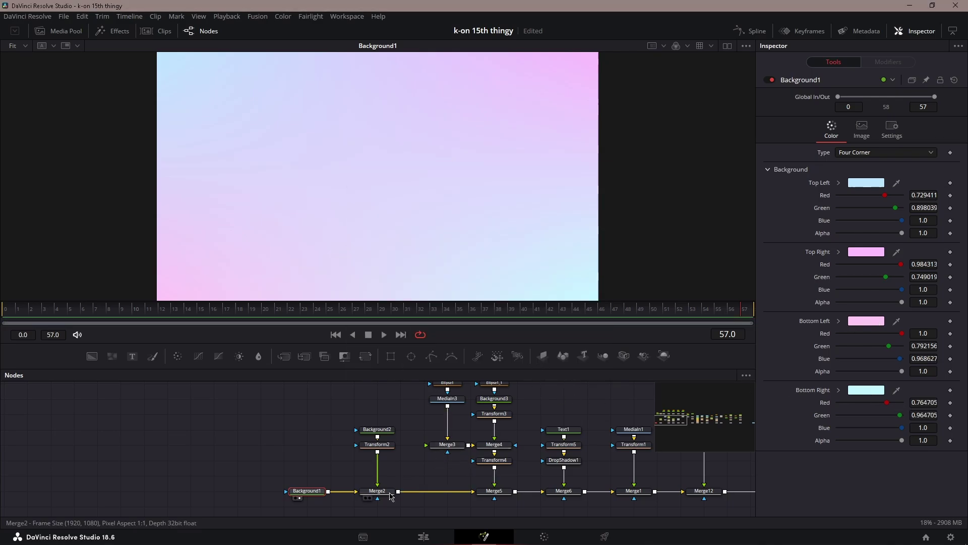
# - View the outputs of Merge2, Background2 and Transform2 in turn to see how the white post panel is built
pyautogui.click(390, 497)
pyautogui.press('1')
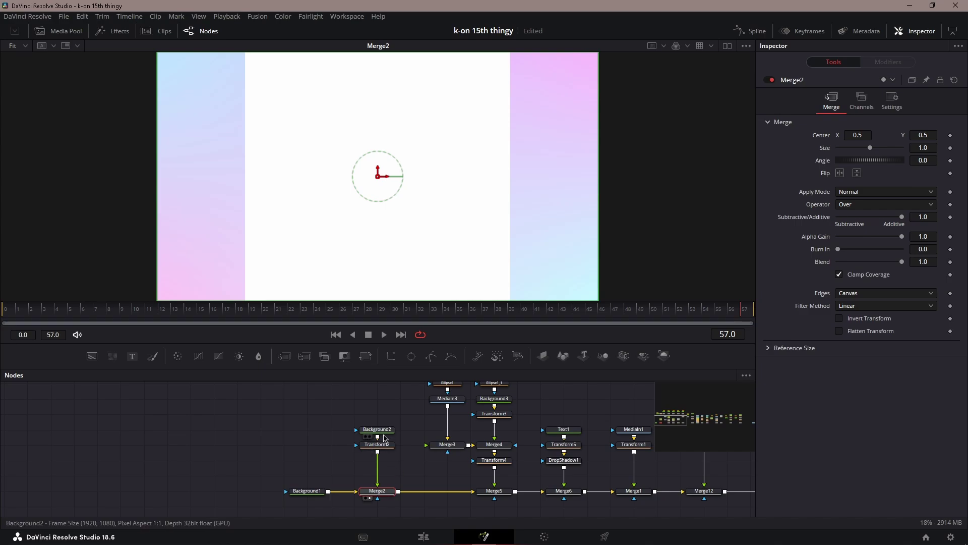
pyautogui.click(387, 431)
pyautogui.press('1')
pyautogui.click(387, 446)
pyautogui.press('1')
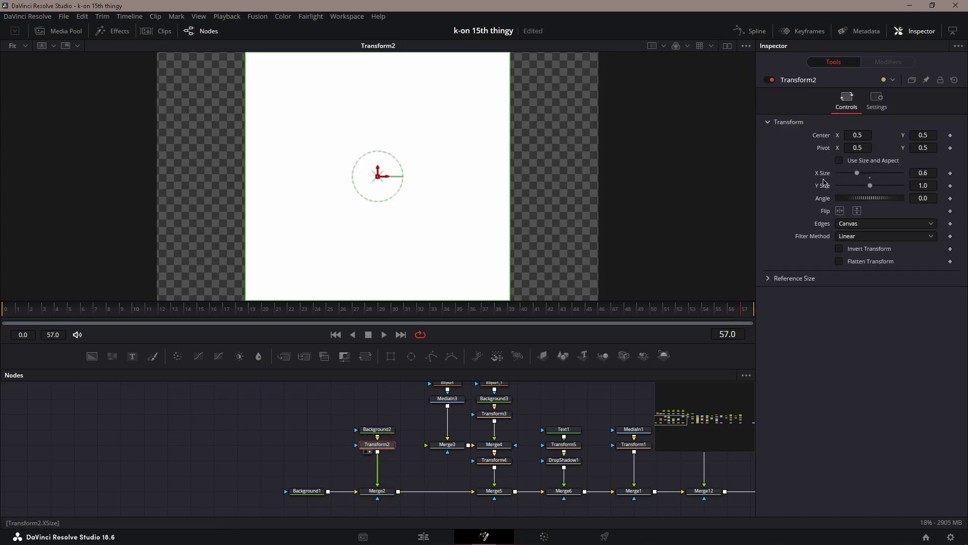
# - Toggle Use Size and Aspect on and back off in Transform2, and view the Merge2 result again
pyautogui.click(858, 167)
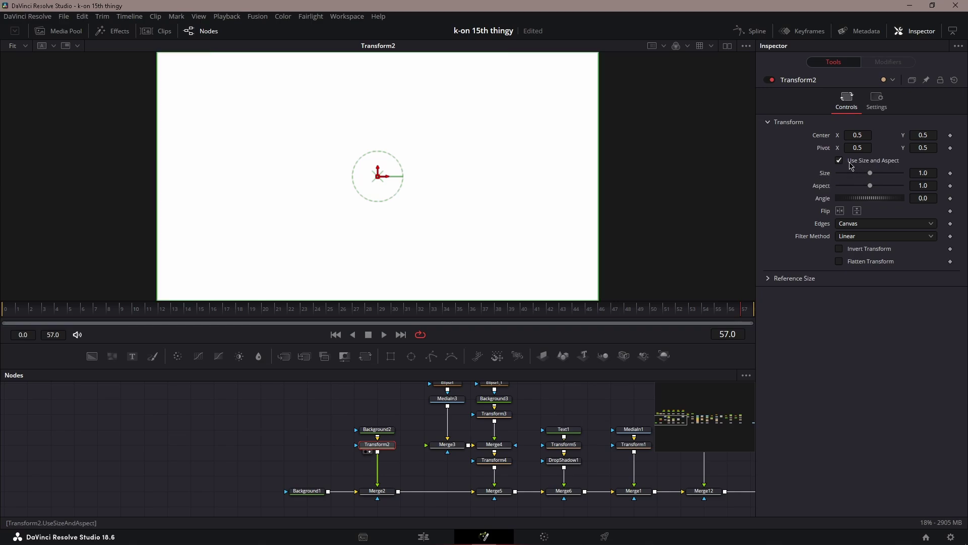
pyautogui.click(851, 164)
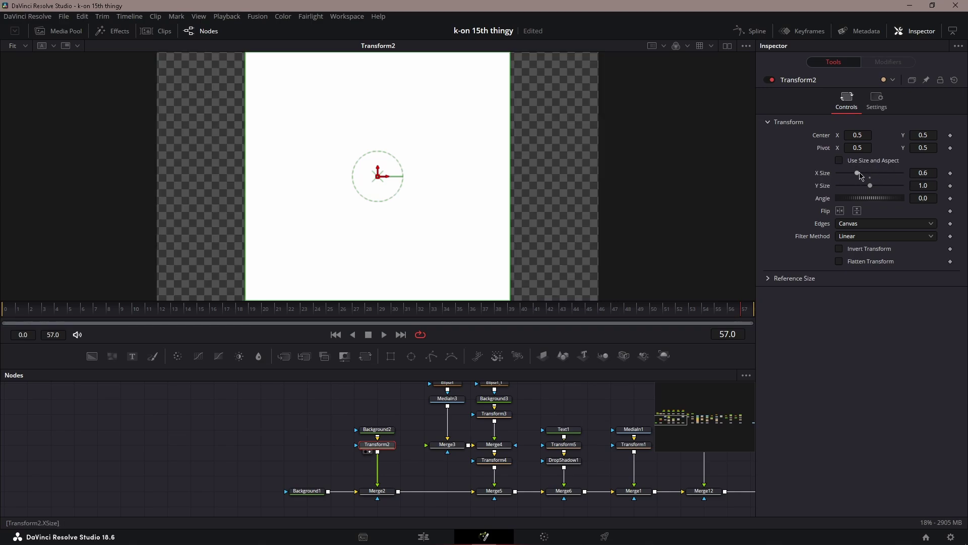
pyautogui.click(377, 491)
pyautogui.press('1')
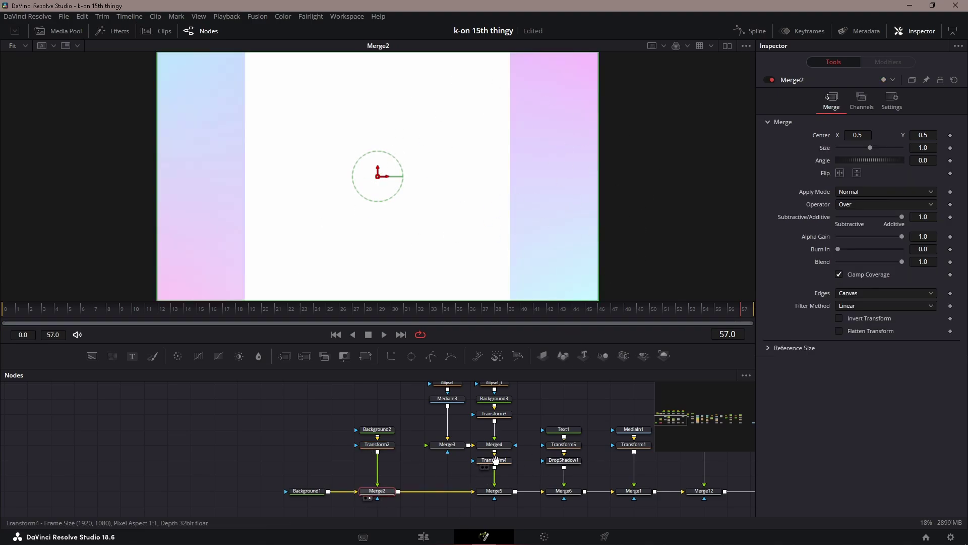
# - View the Merge5 output, which adds the profile picture to the post panel
pyautogui.moveTo(495, 461); pyautogui.dragTo(470, 462)
pyautogui.click(465, 494)
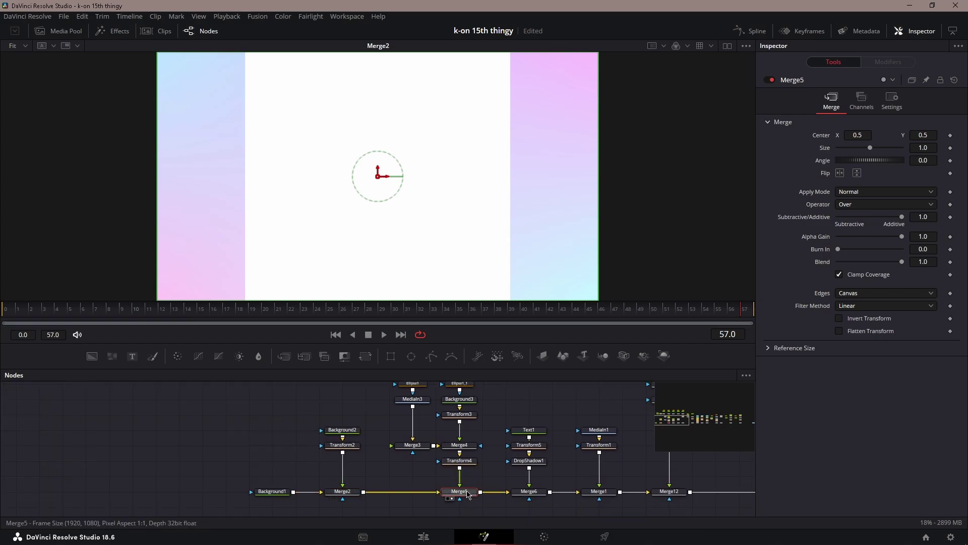
pyautogui.press('1')
pyautogui.scroll(3, 484, 429)
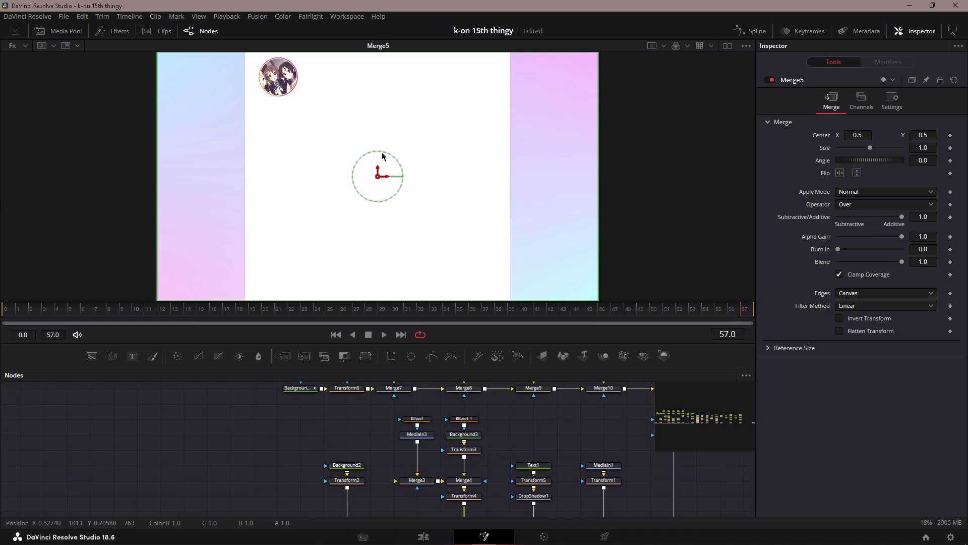
# - View the profile image node MediaIn3, its Ellipse1 mask and the Merge3 output
pyautogui.click(411, 436)
pyautogui.press('1')
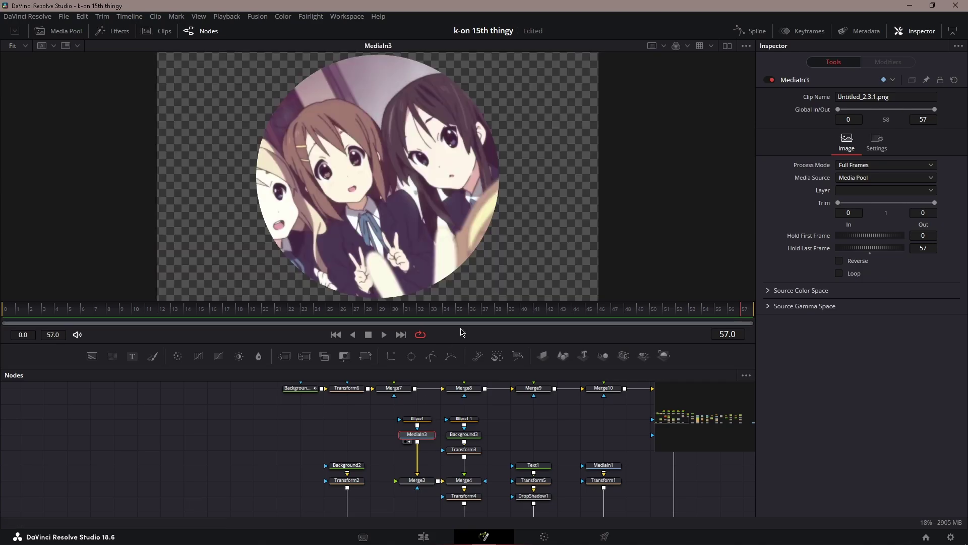
pyautogui.click(419, 425)
pyautogui.press('1')
pyautogui.click(417, 435)
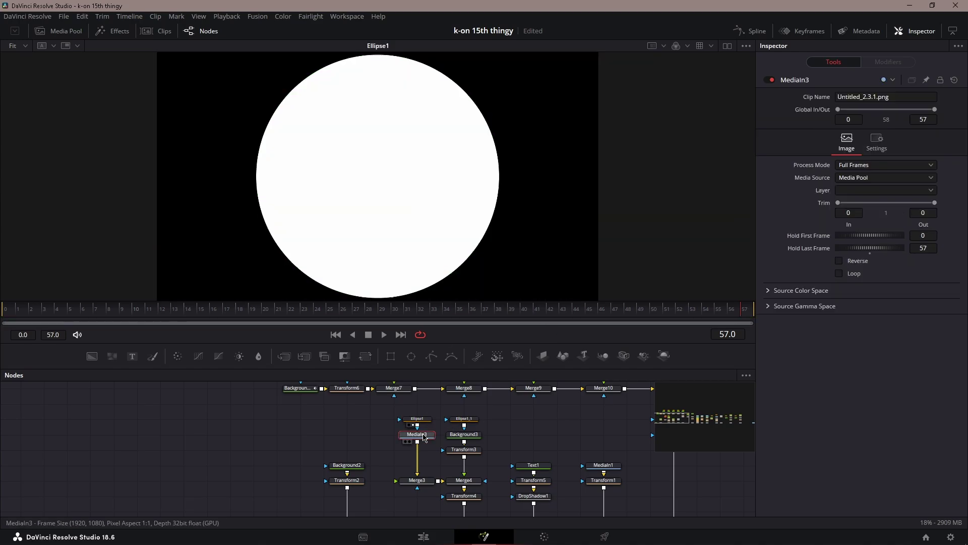
pyautogui.press('1')
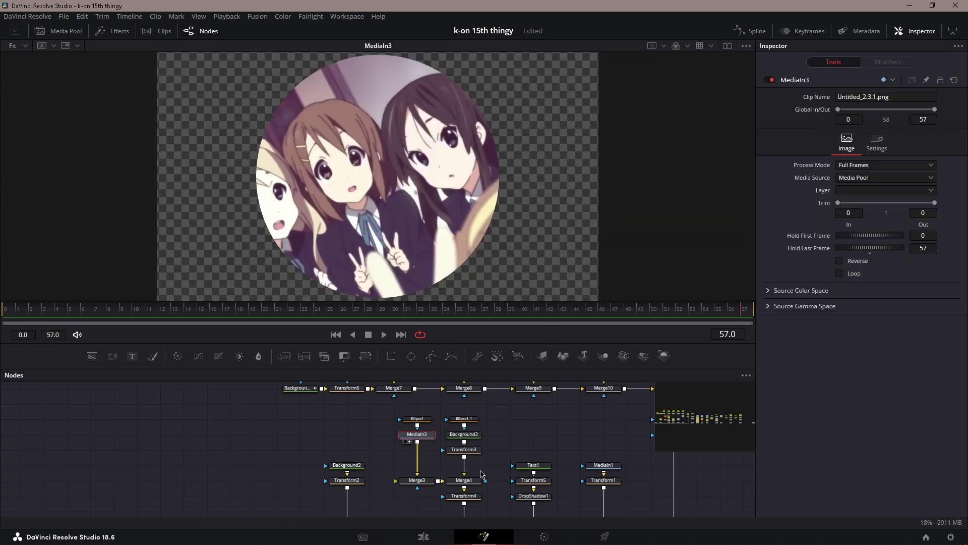
pyautogui.click(414, 483)
pyautogui.press('1')
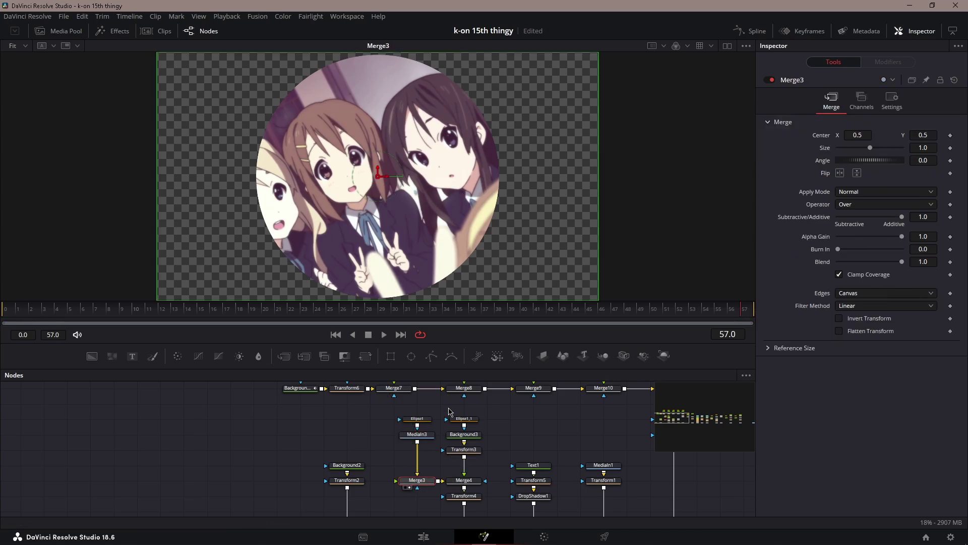
# - Compare the Ellipse1 mask with the masked MediaIn3 image and examine the mask's settings
pyautogui.click(425, 420)
pyautogui.press('1')
pyautogui.click(427, 436)
pyautogui.press('1')
pyautogui.click(426, 419)
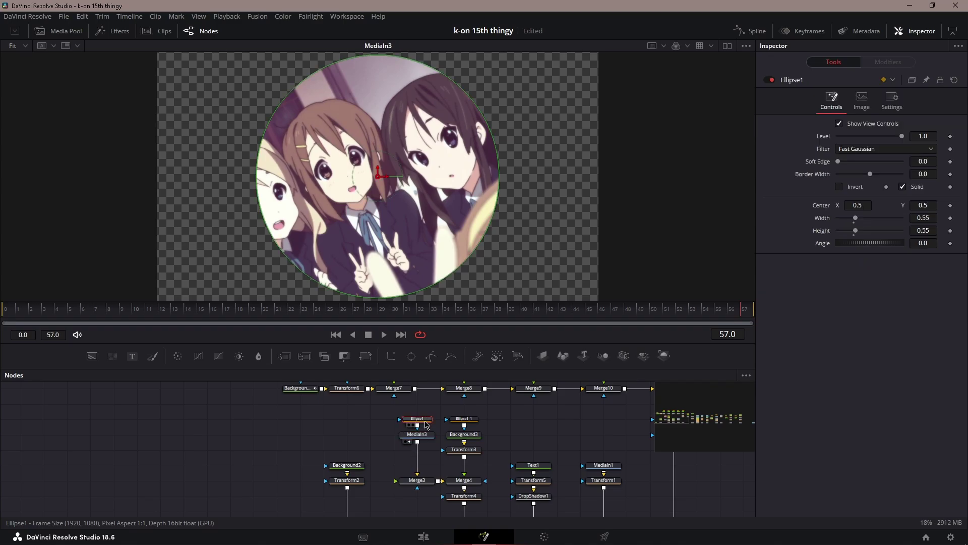
pyautogui.press('1')
# - View the Background3 gradient ring and examine the settings of its Ellipse1_1 mask
pyautogui.click(464, 434)
pyautogui.press('1')
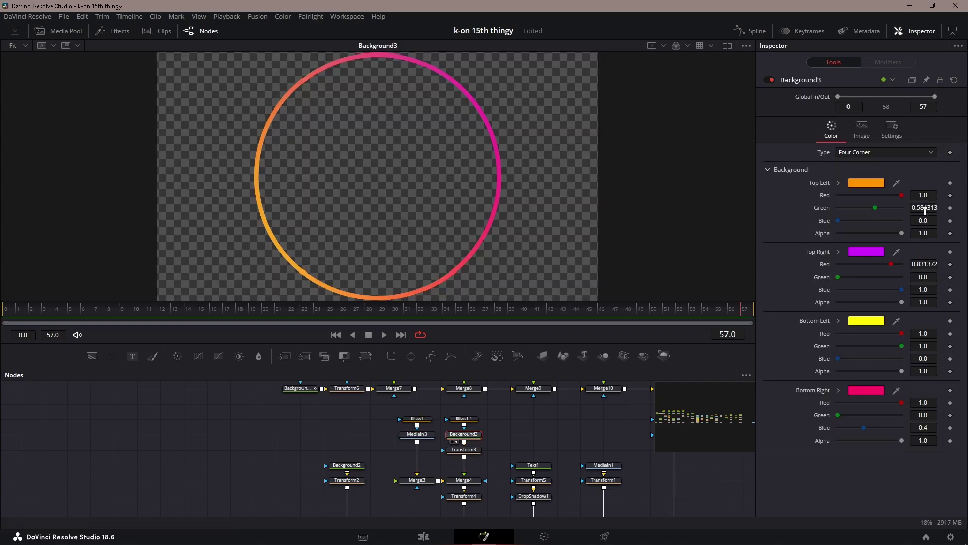
pyautogui.click(464, 418)
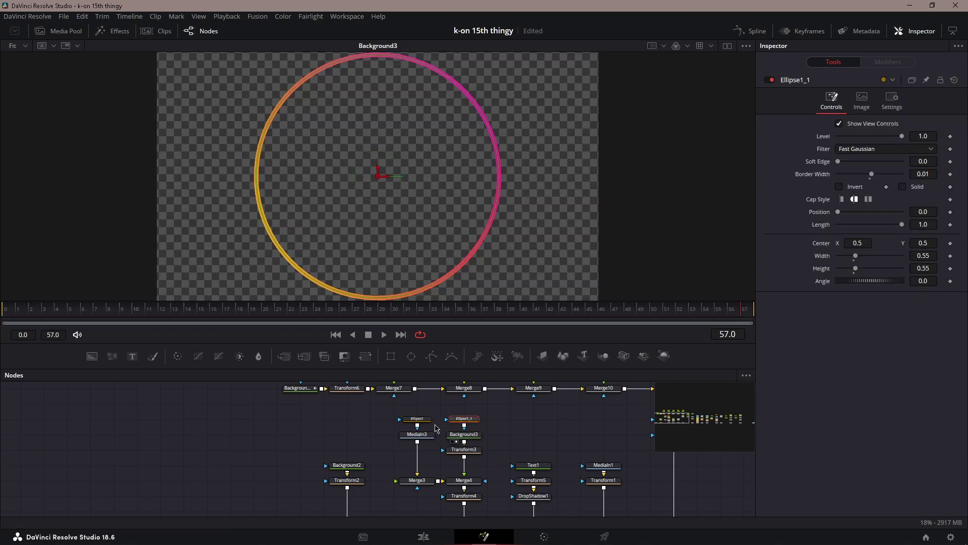
pyautogui.click(469, 436)
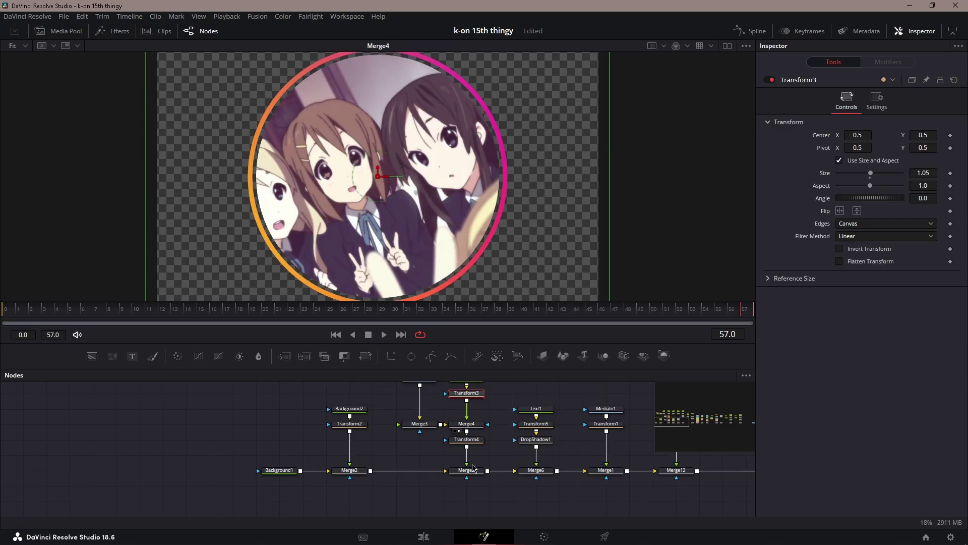
# - View Transform4's scaled and positioned profile picture and compare it with the Merge5 composite
pyautogui.click(469, 471)
pyautogui.press('2')
pyautogui.click(475, 442)
pyautogui.press('2')
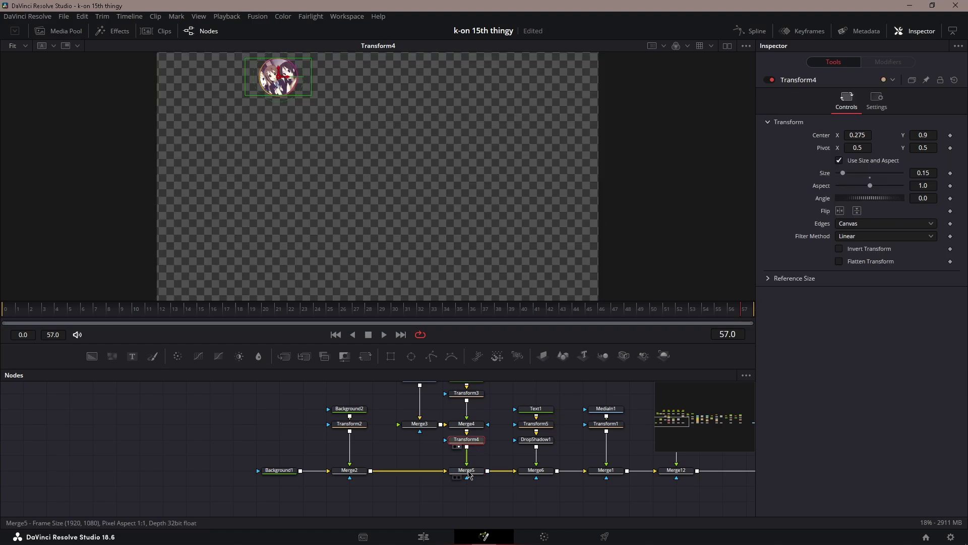
pyautogui.click(469, 471)
pyautogui.press('2')
# - View the Merge6 output, which adds the account name text to the post
pyautogui.moveTo(560, 446); pyautogui.dragTo(486, 459)
pyautogui.click(463, 487)
pyautogui.press('1')
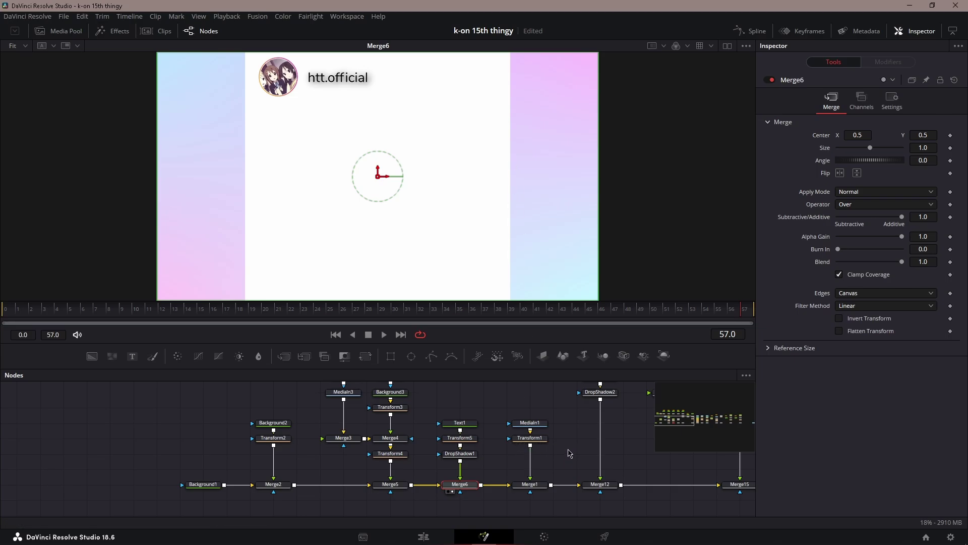
# - Examine the Text1 node's settings and its font list, leaving the font as Nunito
pyautogui.moveTo(569, 453); pyautogui.dragTo(509, 457)
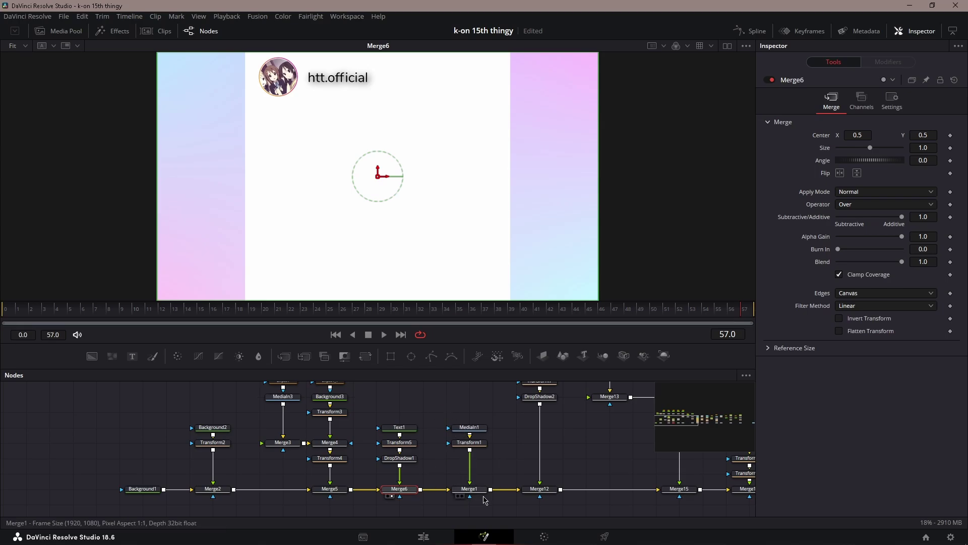
pyautogui.click(399, 427)
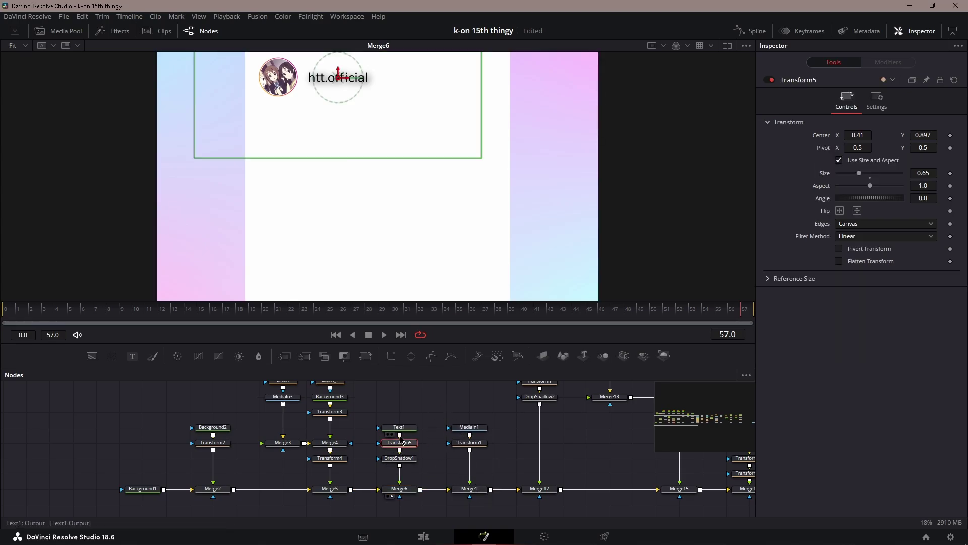
pyautogui.click(872, 240)
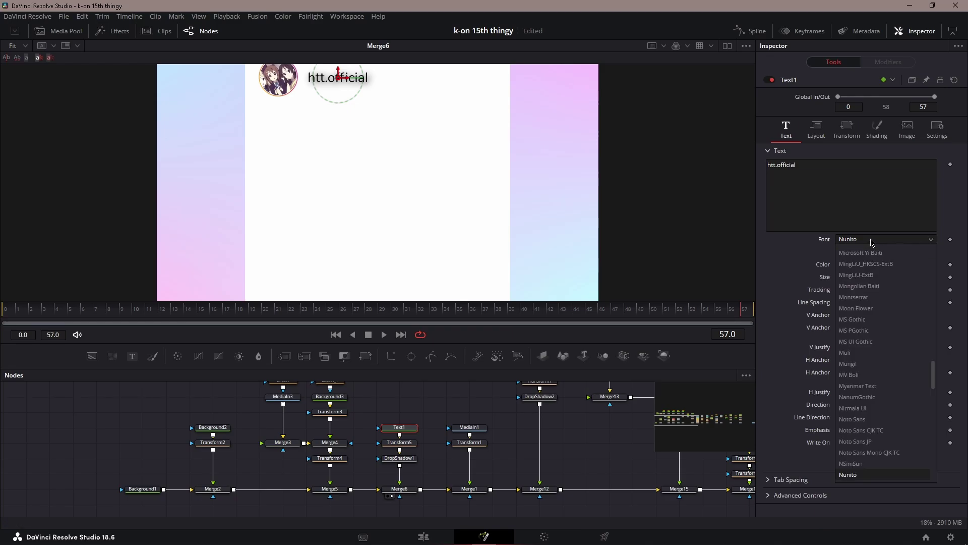
pyautogui.click(872, 241)
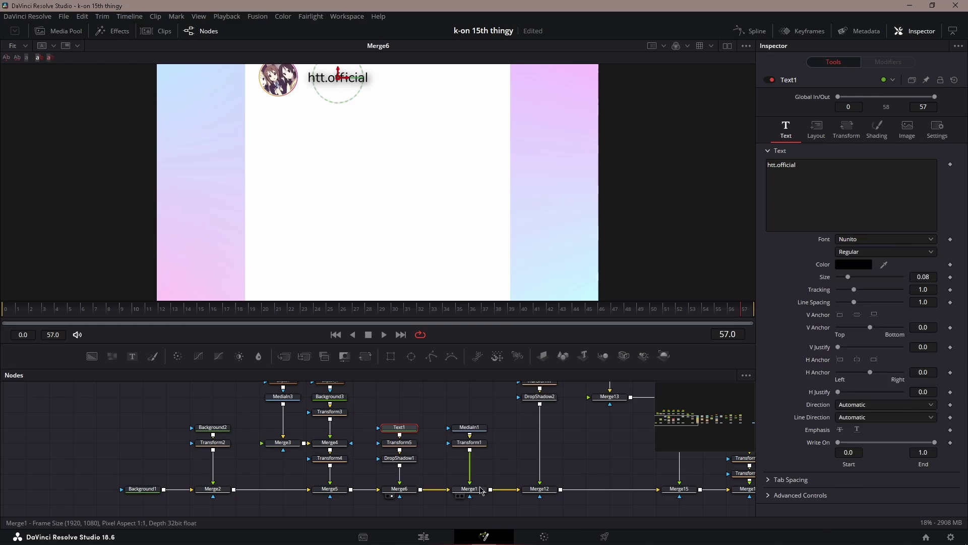
# - View the Merge1 composite that adds the post image and play back its MediaIn1 source clip
pyautogui.click(477, 489)
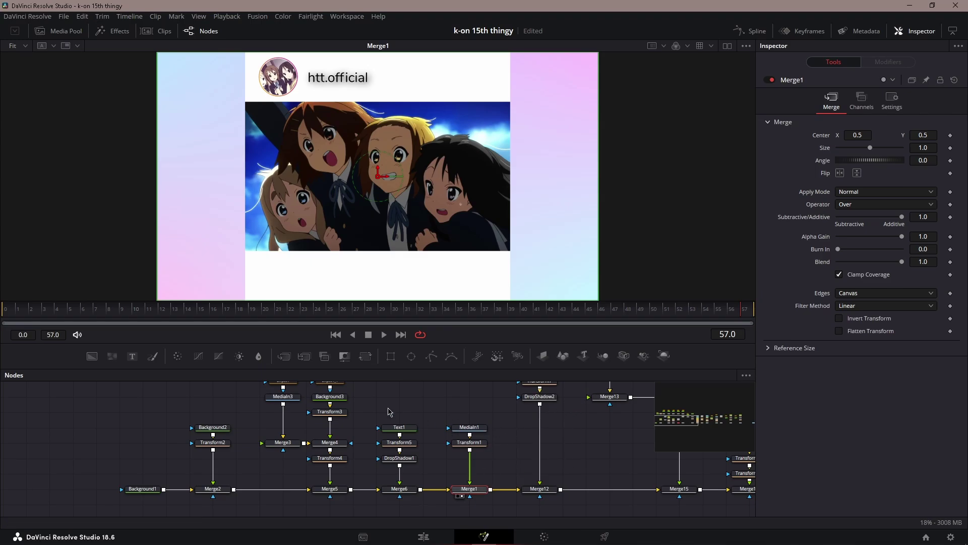
pyautogui.click(469, 428)
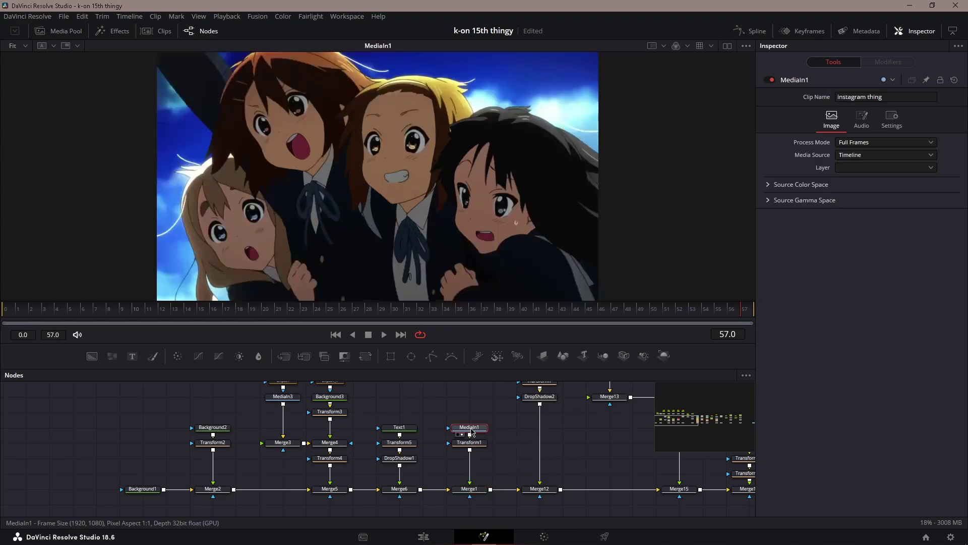
pyautogui.press('space')
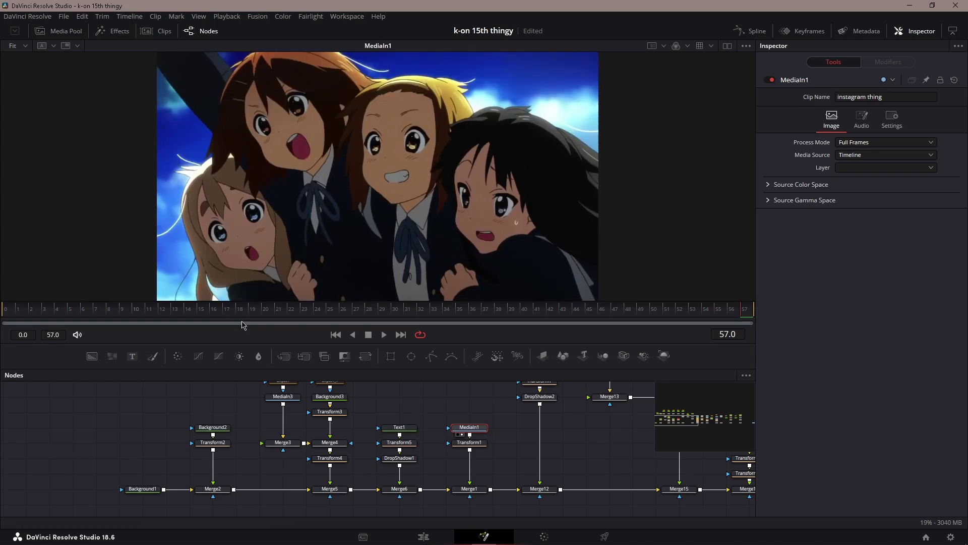
pyautogui.press('space')
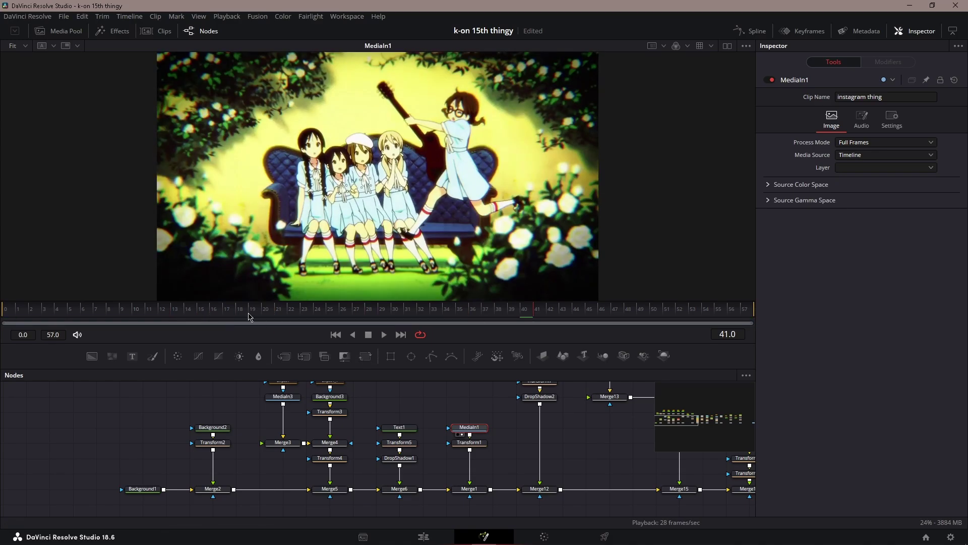
# - Examine Transform1's settings for the scaled-down clip and compare it with the Merge1 composite
pyautogui.click(469, 442)
pyautogui.press('1')
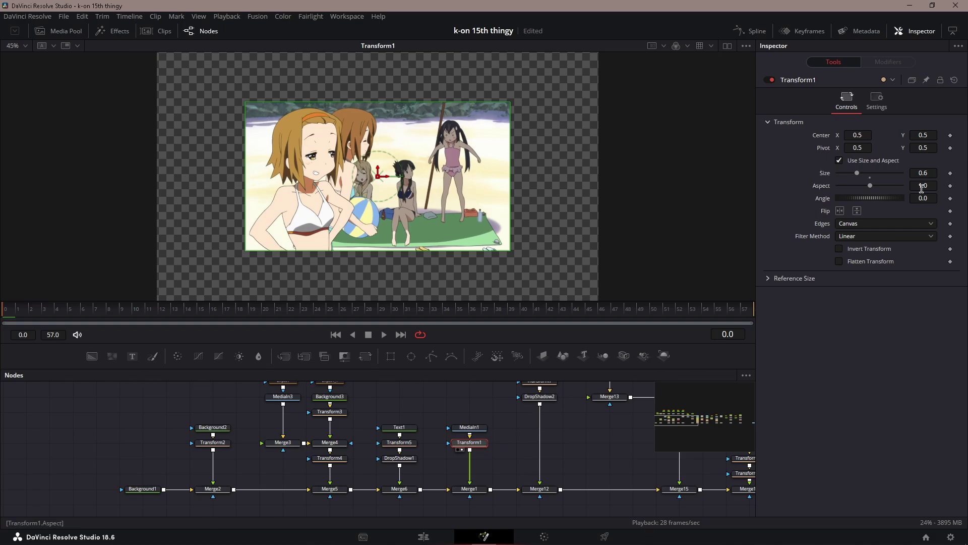
pyautogui.click(469, 489)
pyautogui.press('1')
# - View the Merge12 output, which adds the row of page dots, at the start of the composition
pyautogui.moveTo(583, 476); pyautogui.dragTo(557, 463)
pyautogui.click(505, 476)
pyautogui.click(506, 477)
pyautogui.press('1')
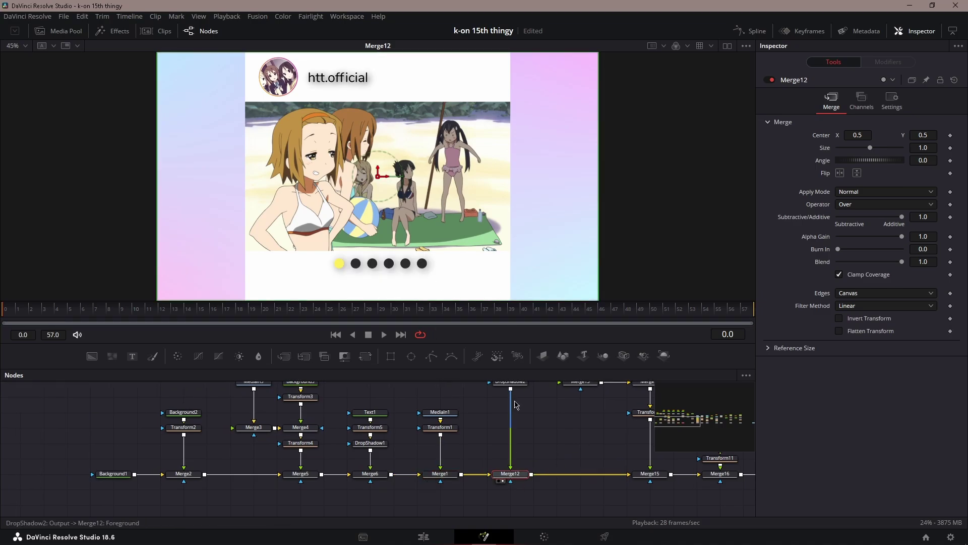
pyautogui.moveTo(530, 441); pyautogui.dragTo(526, 478)
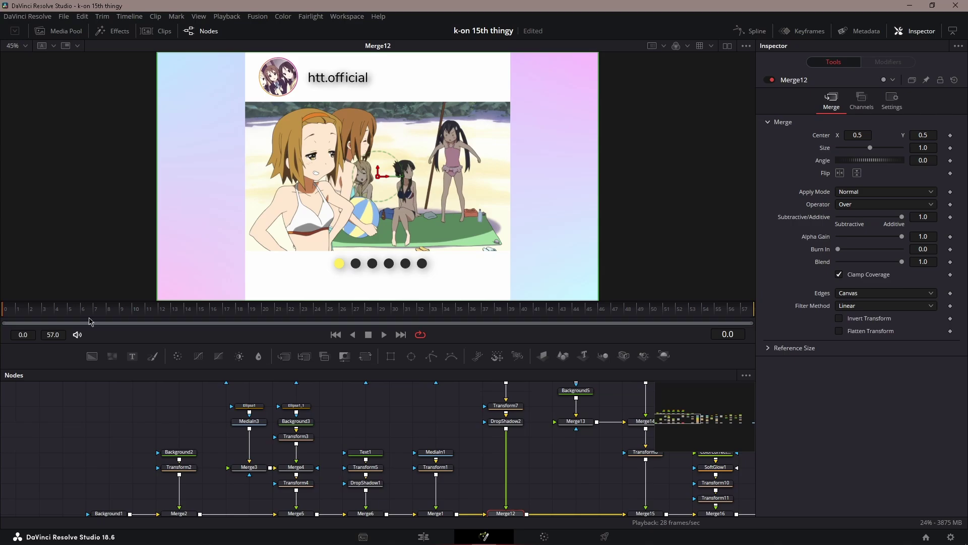
pyautogui.moveTo(35, 313); pyautogui.dragTo(3, 317)
# - View Background4's yellow circle and examine the settings of its Ellipse2 mask
pyautogui.moveTo(422, 418); pyautogui.dragTo(439, 474)
pyautogui.moveTo(334, 435); pyautogui.dragTo(482, 447)
pyautogui.click(301, 446)
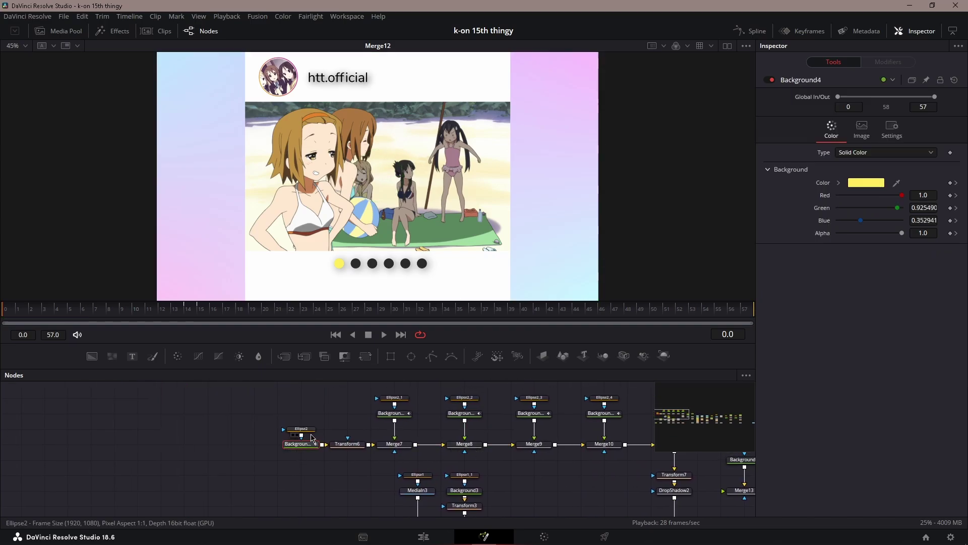
pyautogui.press('1')
pyautogui.click(306, 432)
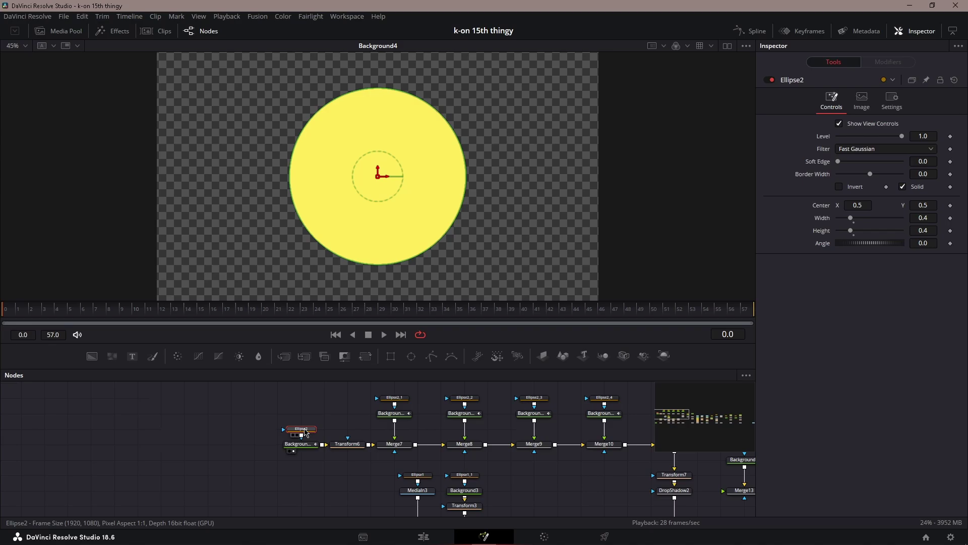
pyautogui.press('1')
pyautogui.click(303, 445)
pyautogui.press('1')
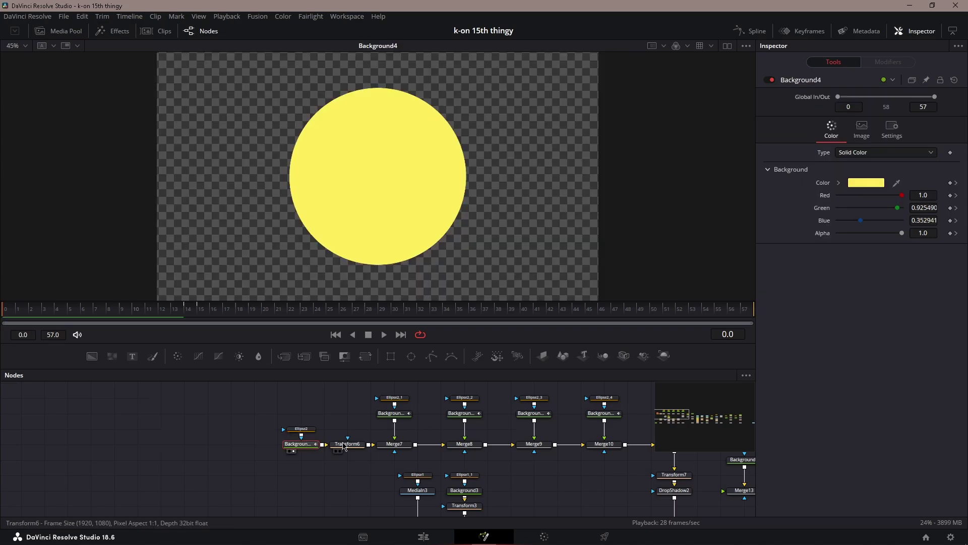
pyautogui.click(301, 428)
pyautogui.press('1')
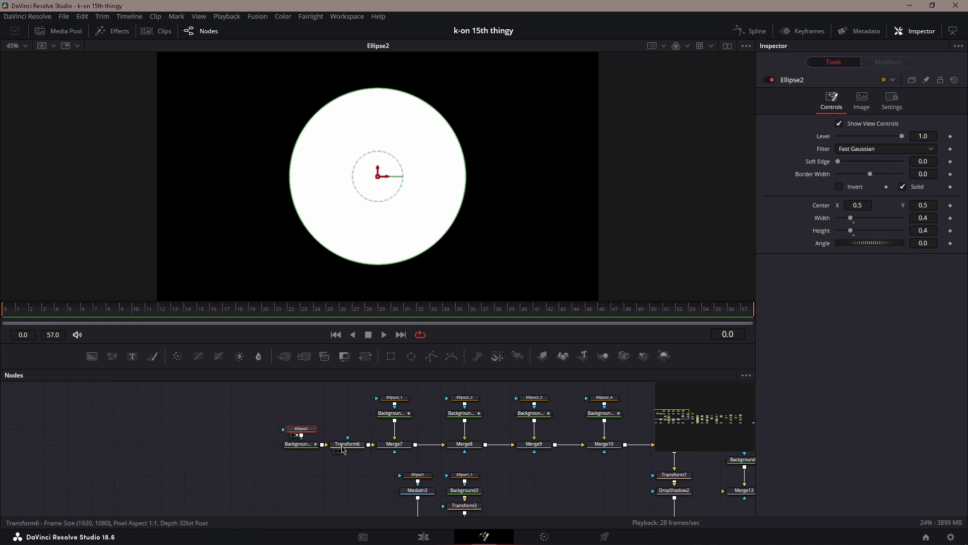
pyautogui.click(303, 444)
pyautogui.press('1')
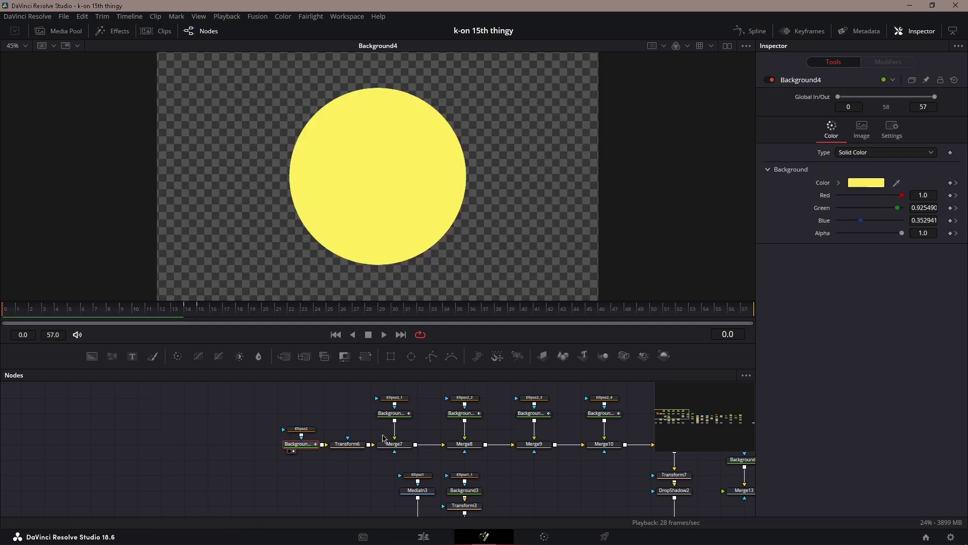
# - Examine Transform6's size and position for the yellow dot and view the Merge7 output with the second dot
pyautogui.click(352, 448)
pyautogui.press('1')
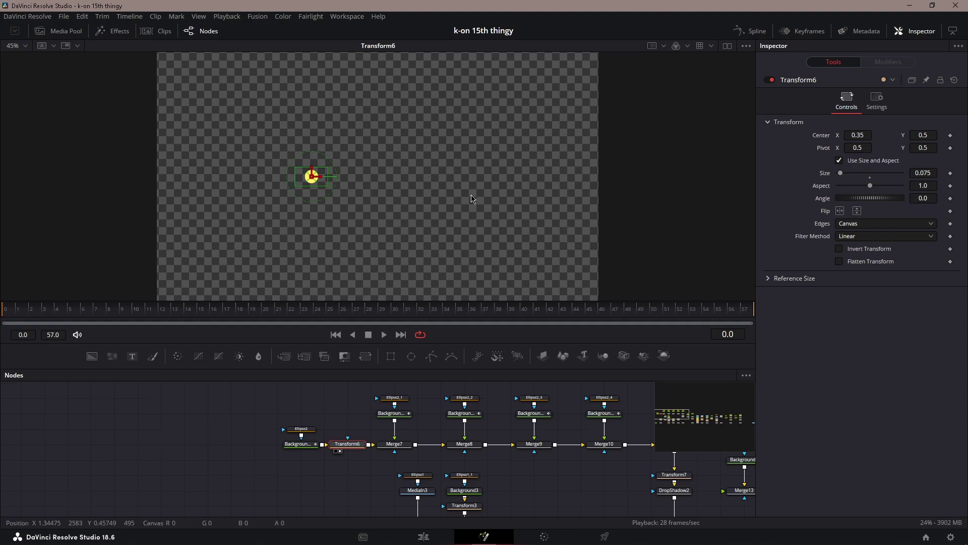
pyautogui.click(395, 444)
pyautogui.press('1')
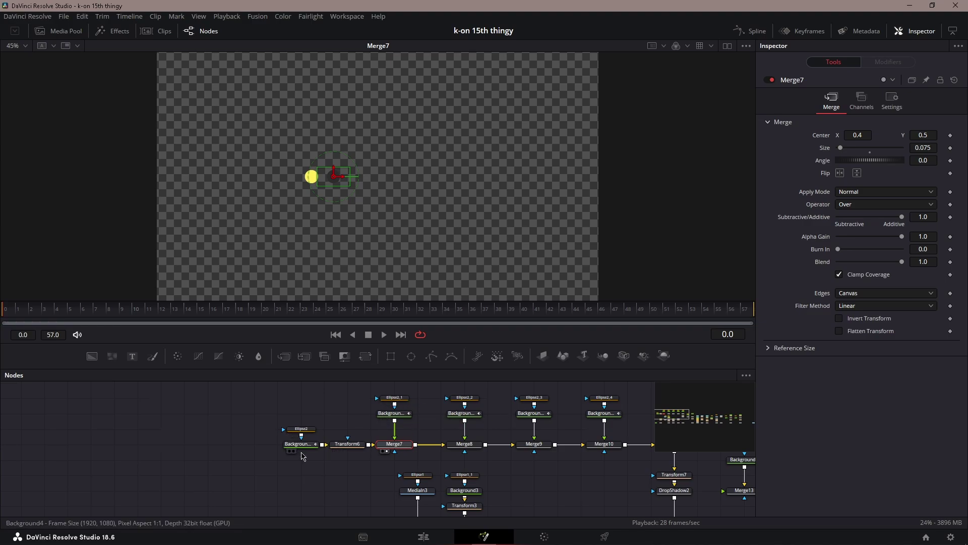
# - Examine the settings of the second dot's Ellipse2_1 mask and its dark Background4_1 color
pyautogui.click(395, 398)
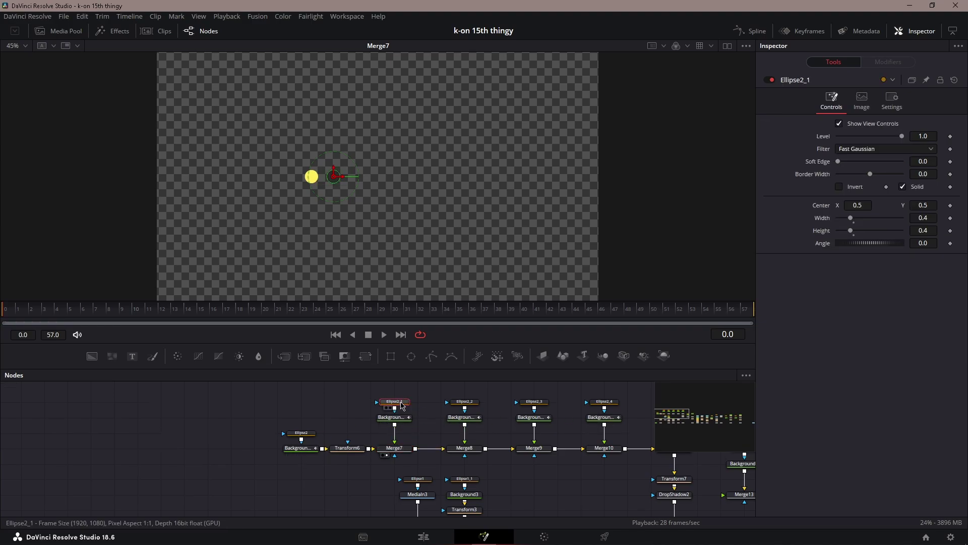
pyautogui.click(401, 418)
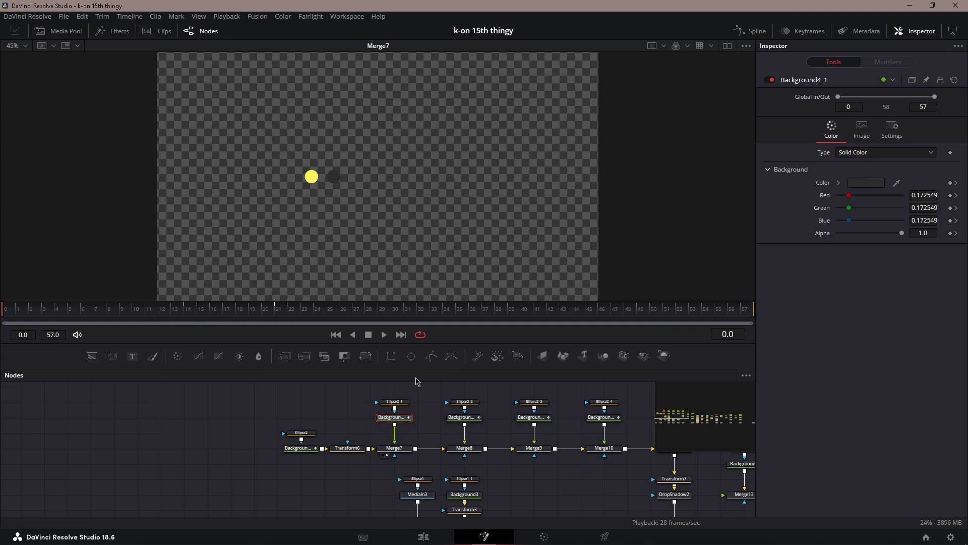
pyautogui.click(395, 402)
pyautogui.click(399, 418)
# - Go through the Merge8, Merge9 and Merge10 nodes and view the complete dot row at Merge11
pyautogui.click(464, 448)
pyautogui.click(529, 450)
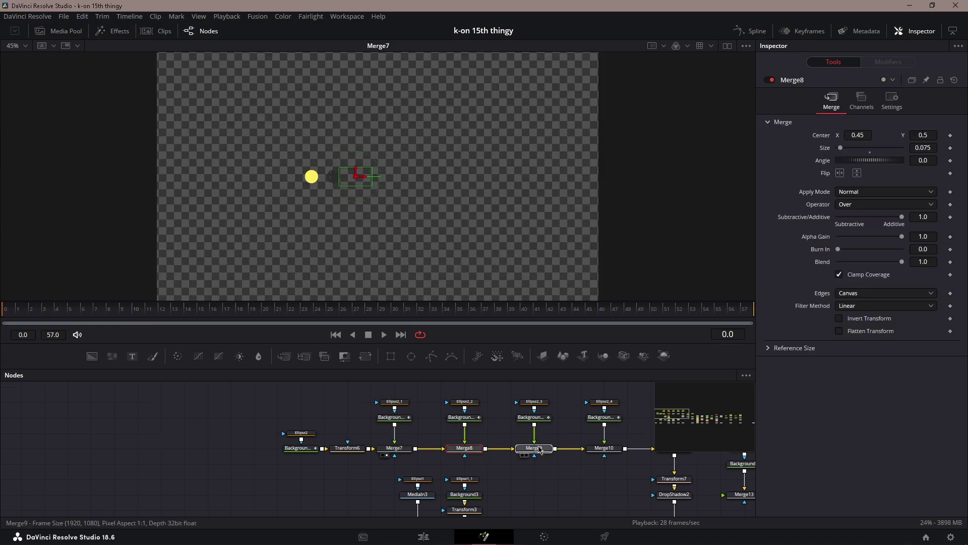
pyautogui.press('2')
pyautogui.click(598, 452)
pyautogui.press('2')
pyautogui.moveTo(595, 455); pyautogui.dragTo(443, 460)
pyautogui.click(516, 456)
pyautogui.click(518, 457)
pyautogui.press('1')
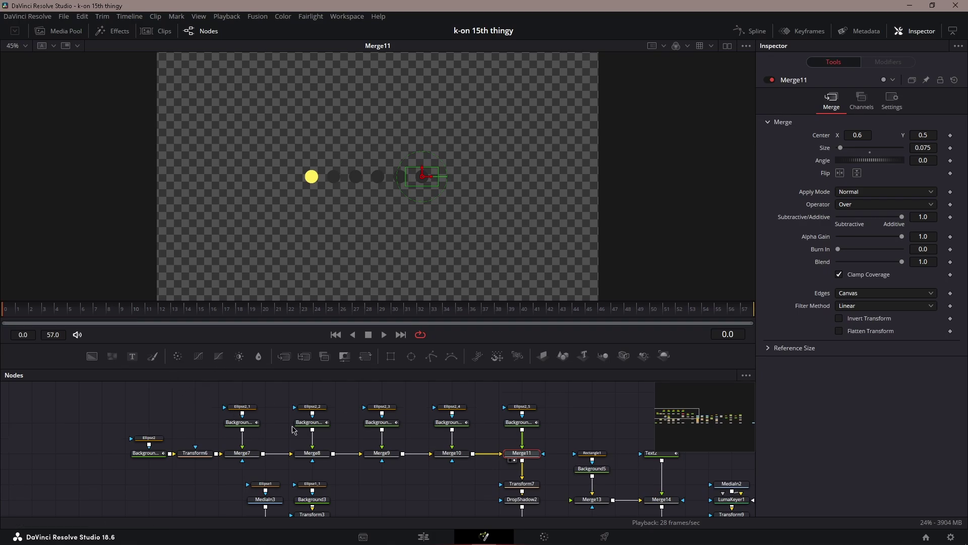
# - View Background4_1's dark circle and compare it with the Merge11 dot row
pyautogui.click(247, 423)
pyautogui.press('1')
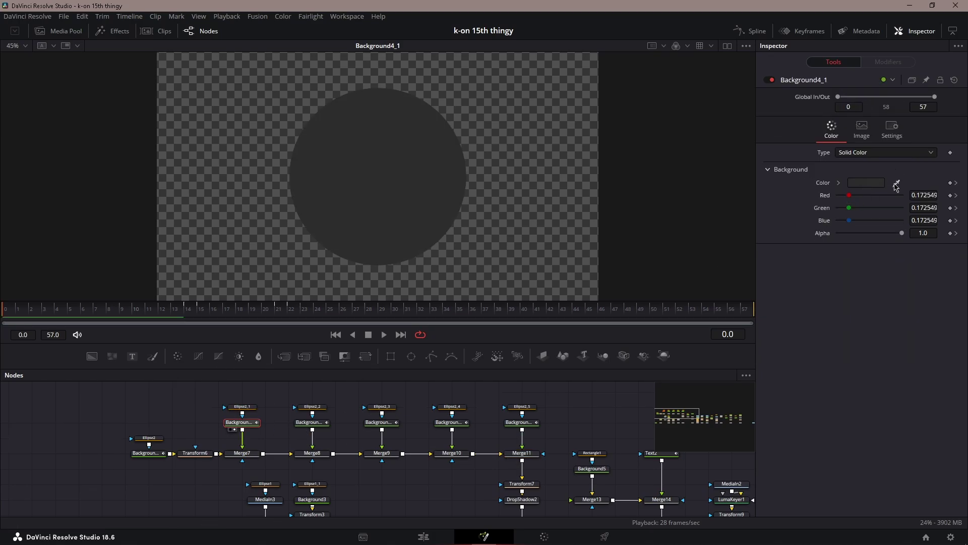
pyautogui.click(520, 453)
pyautogui.press('1')
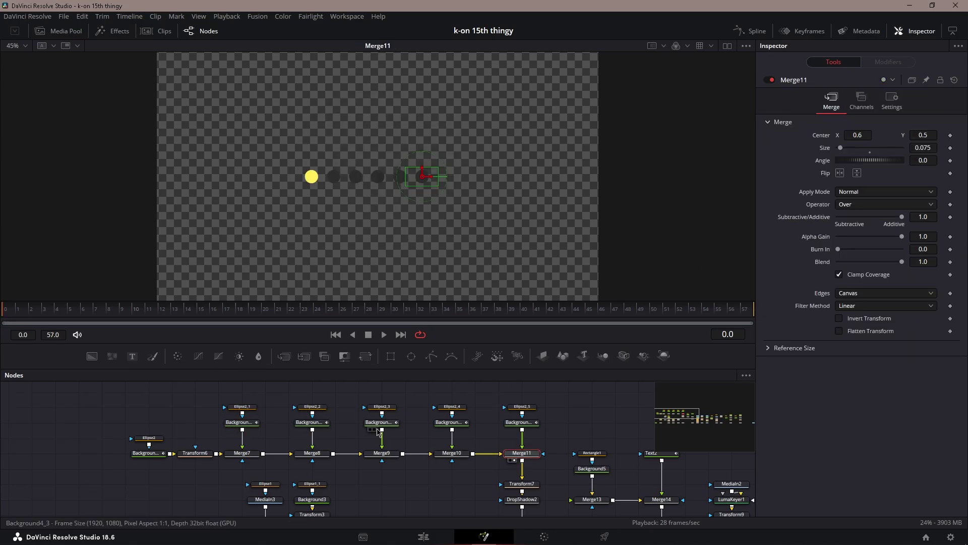
# - Play back the Merge11 output to check how the yellow highlight moves along the dots
pyautogui.click(165, 398)
pyautogui.press('space')
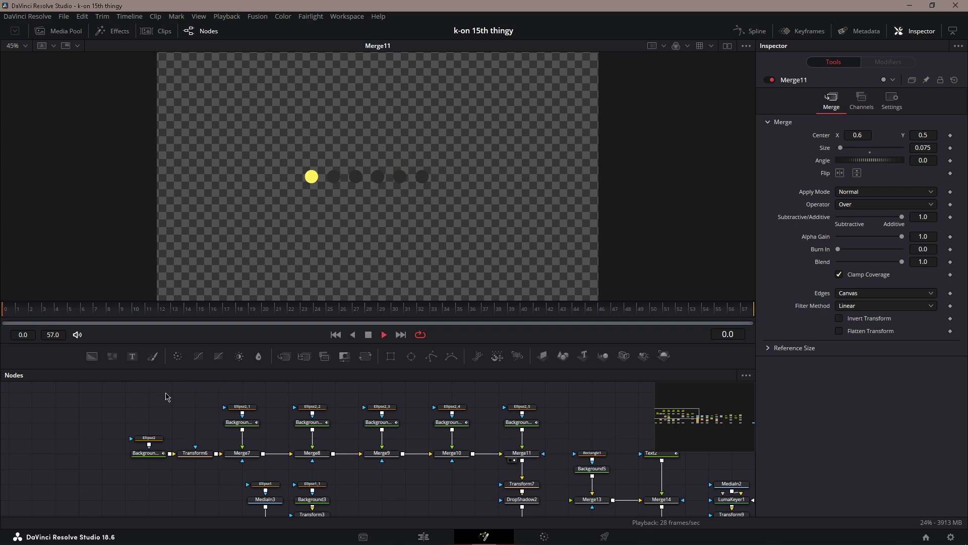
pyautogui.click(121, 308)
pyautogui.press('space')
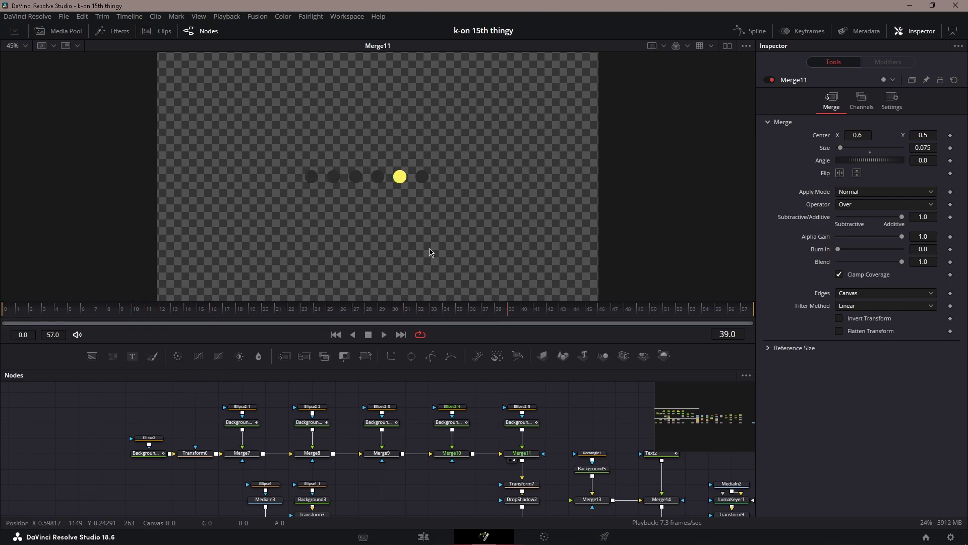
pyautogui.click(150, 309)
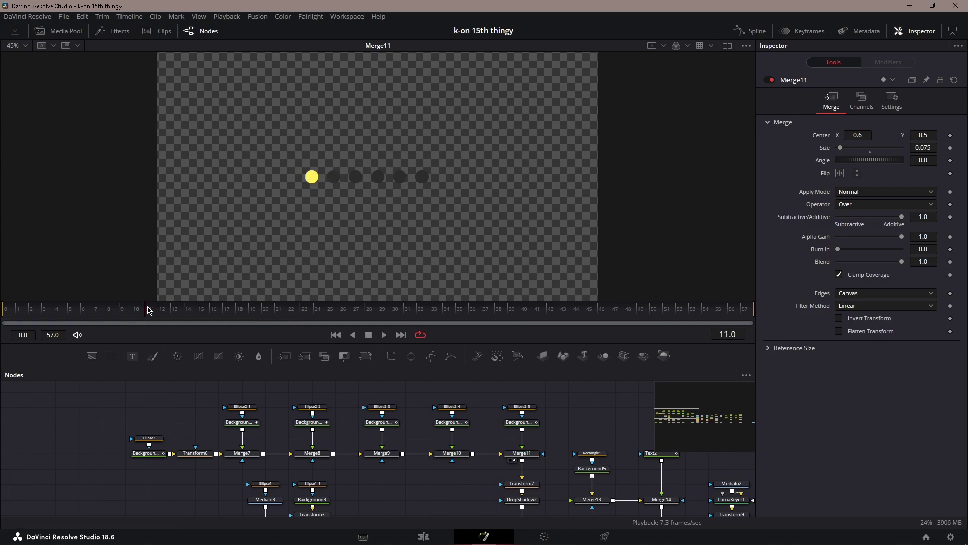
pyautogui.press('space')
# - Examine Transform7's placement of the dot row and the DropShadow2 settings applied to it
pyautogui.moveTo(579, 442); pyautogui.dragTo(529, 431)
pyautogui.click(477, 474)
pyautogui.press('2')
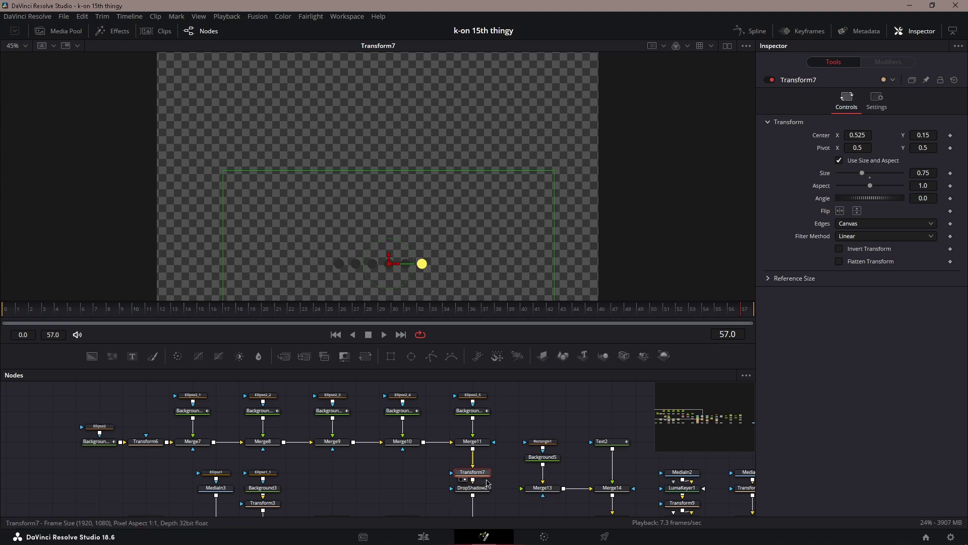
pyautogui.moveTo(533, 472); pyautogui.dragTo(508, 424)
pyautogui.click(476, 463)
pyautogui.press('2')
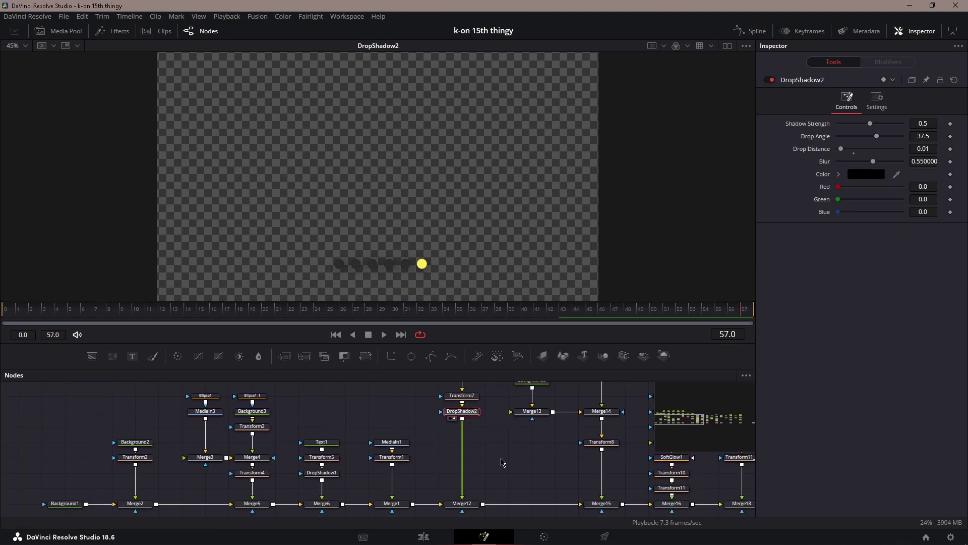
# - View the Merge12 composite with the shadowed dots and play it back
pyautogui.scroll(-2, 503, 462)
pyautogui.click(465, 481)
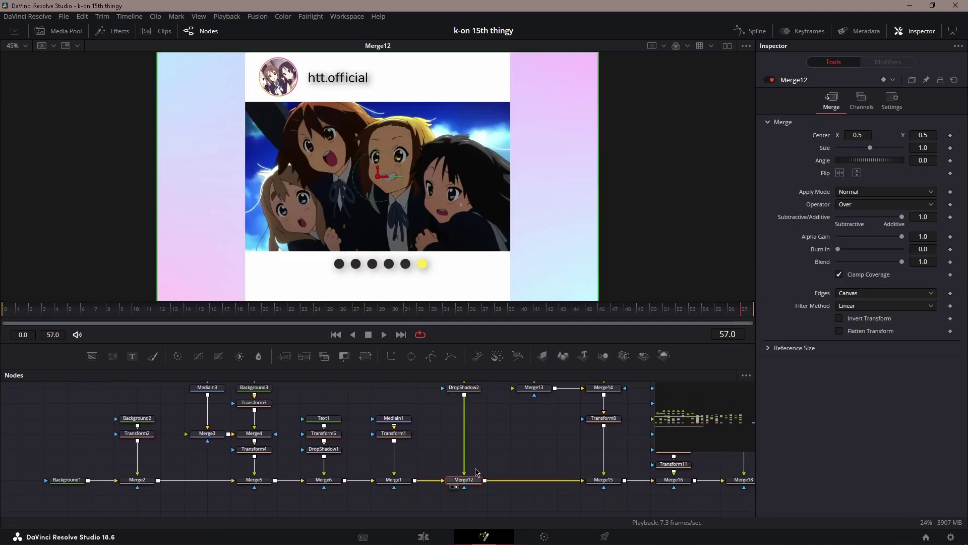
pyautogui.press('1')
pyautogui.moveTo(480, 210); pyautogui.dragTo(484, 208)
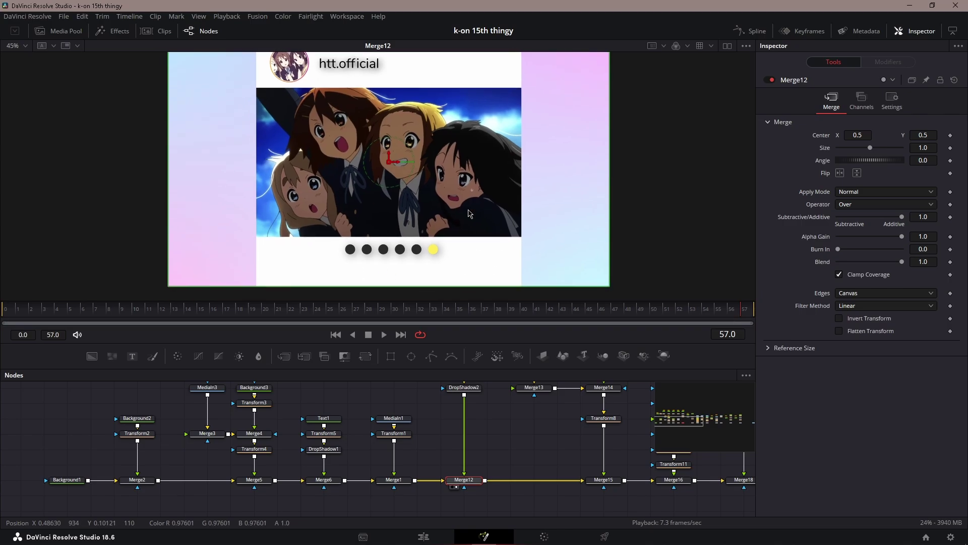
pyautogui.press('space')
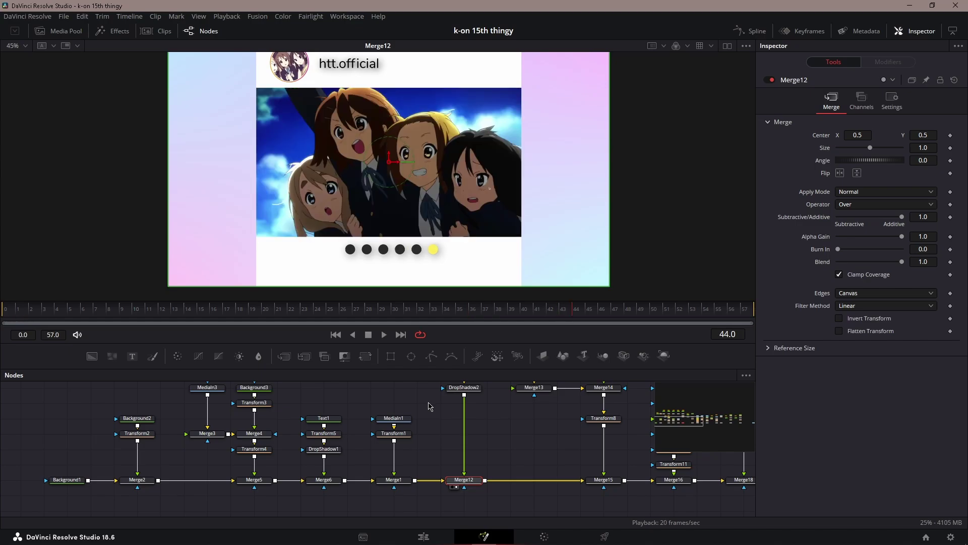
# - View the Merge15 output and inspect the slide counter over the post image up close
pyautogui.moveTo(571, 428); pyautogui.dragTo(439, 402)
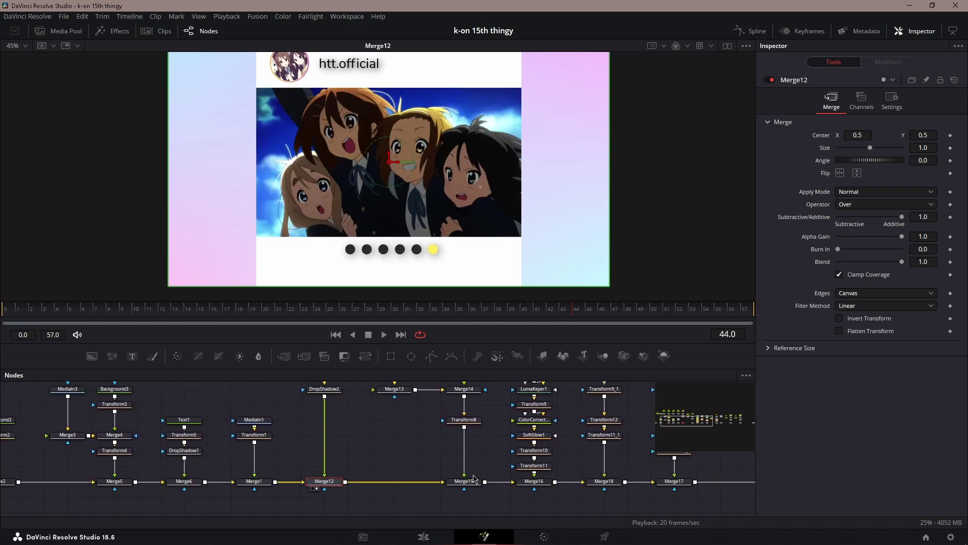
pyautogui.moveTo(464, 481); pyautogui.dragTo(486, 272)
pyautogui.moveTo(480, 431); pyautogui.dragTo(479, 443)
pyautogui.scroll(2, 479, 443)
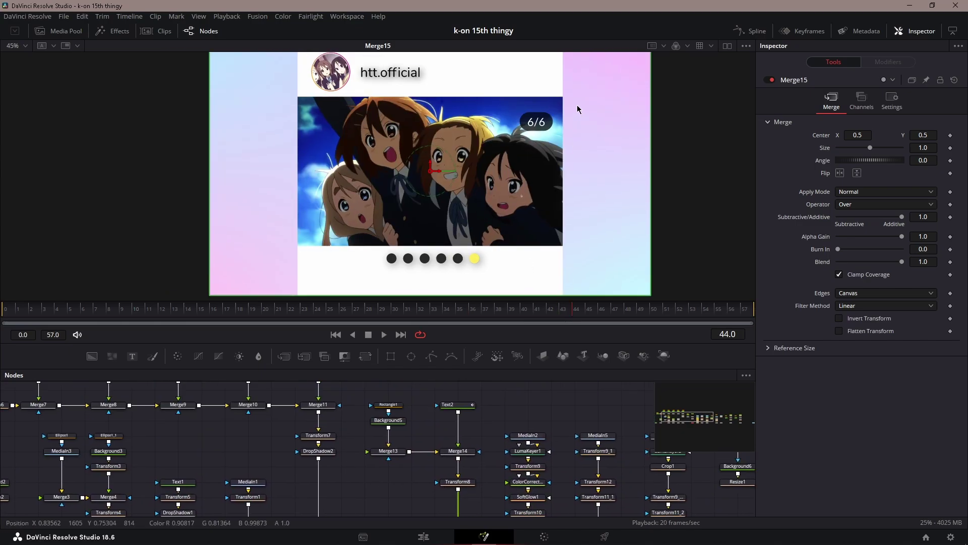
pyautogui.scroll(6, 577, 108)
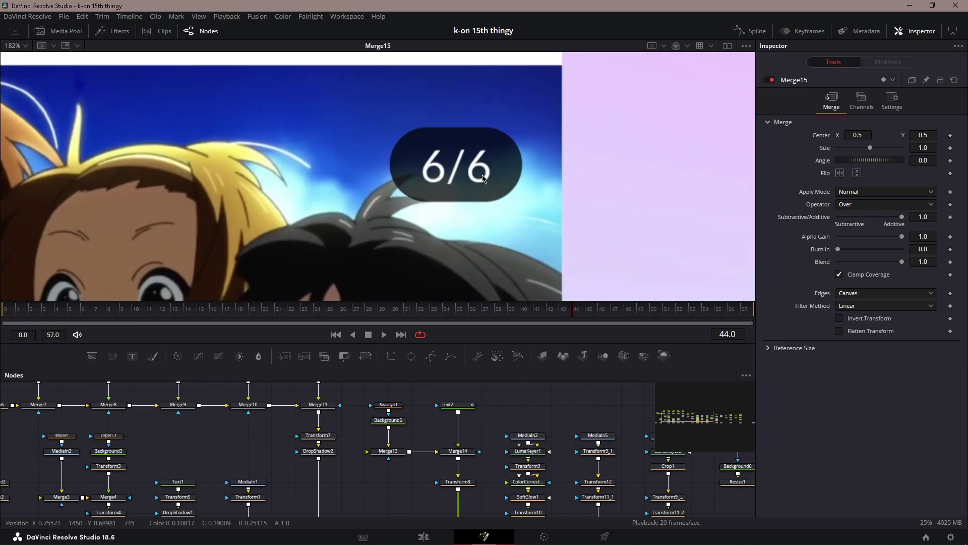
# - Scrub the Merge15 output back to frame 1 to check the slide counter's changes, ending on the whole post
pyautogui.click(276, 309)
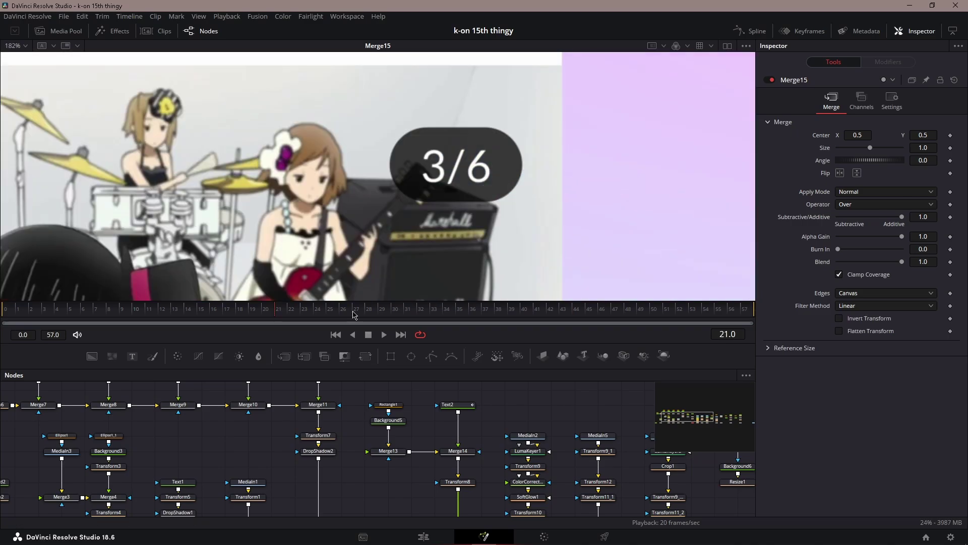
pyautogui.click(342, 313)
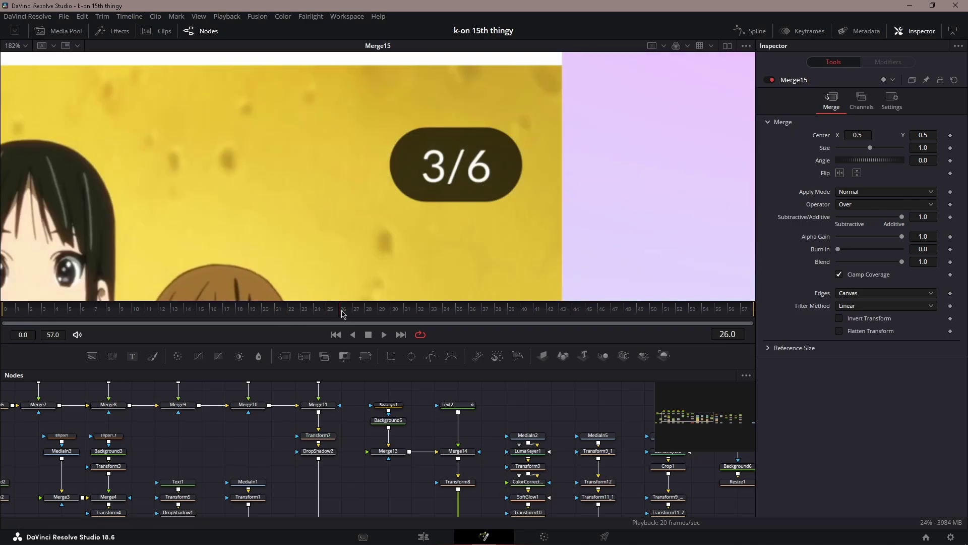
pyautogui.moveTo(342, 311); pyautogui.dragTo(17, 305)
pyautogui.scroll(-4, 470, 257)
pyautogui.scroll(3, 471, 257)
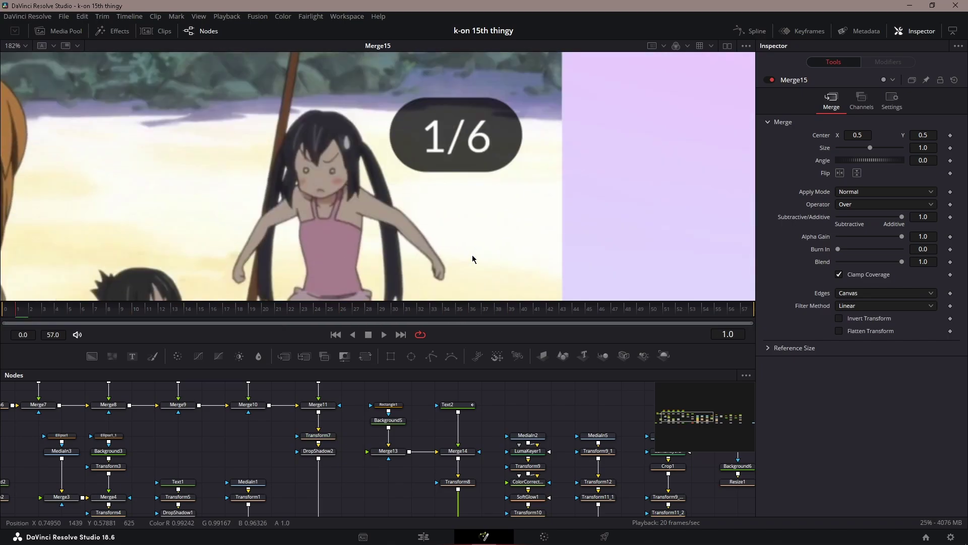
pyautogui.scroll(-6, 473, 256)
pyautogui.scroll(-1, 471, 259)
pyautogui.moveTo(460, 268); pyautogui.dragTo(479, 206)
pyautogui.scroll(2, 479, 215)
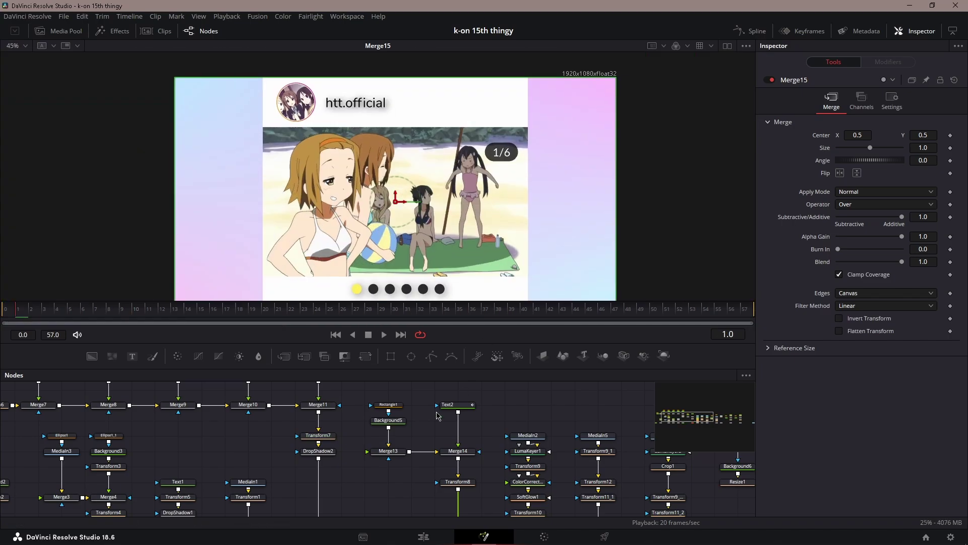
# - Inspect the counter badge's Rectangle1 mask, Background5 fill and Merge13 output in turn
pyautogui.click(394, 455)
pyautogui.click(389, 405)
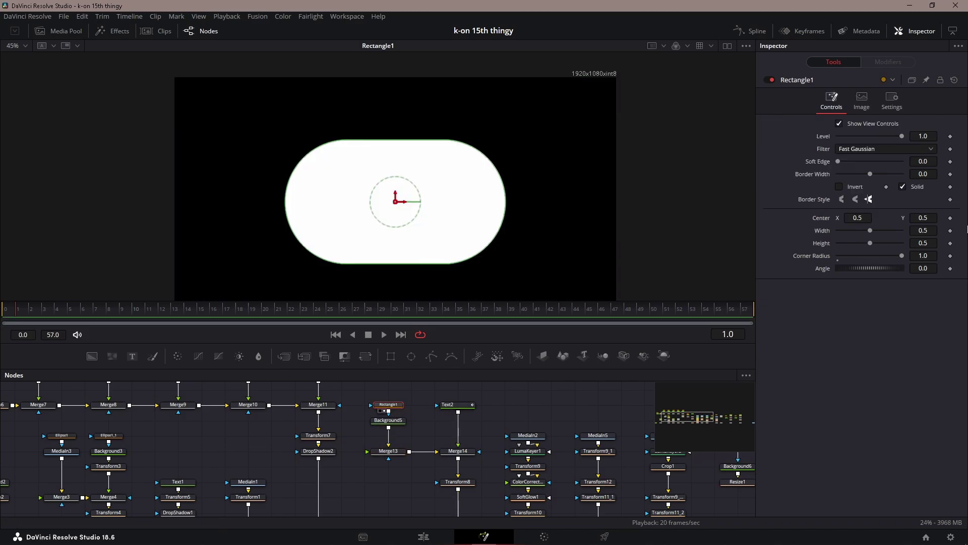
pyautogui.click(402, 419)
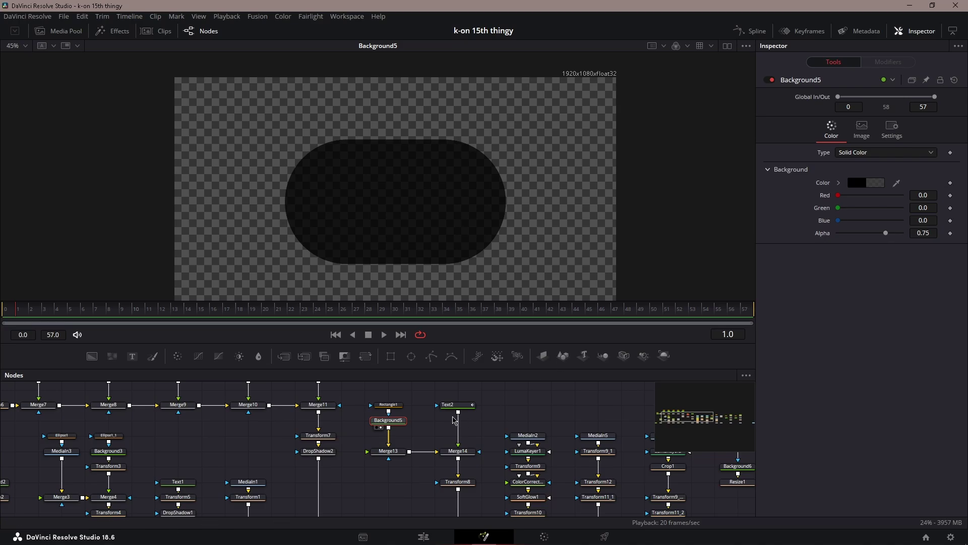
pyautogui.click(392, 451)
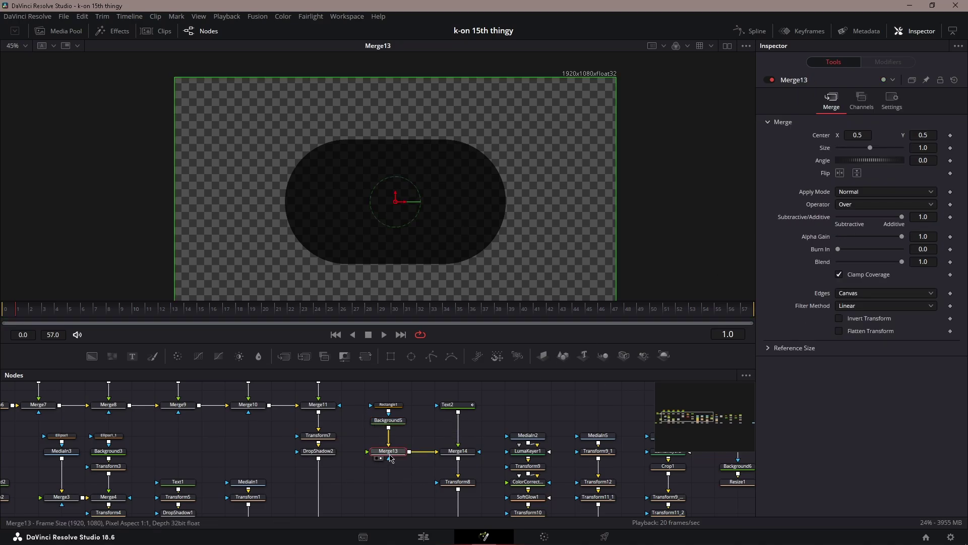
# - Check how the Text2 slide counter changes across the frames, and view it over the badge in Merge14, ending on frame 4
pyautogui.click(455, 405)
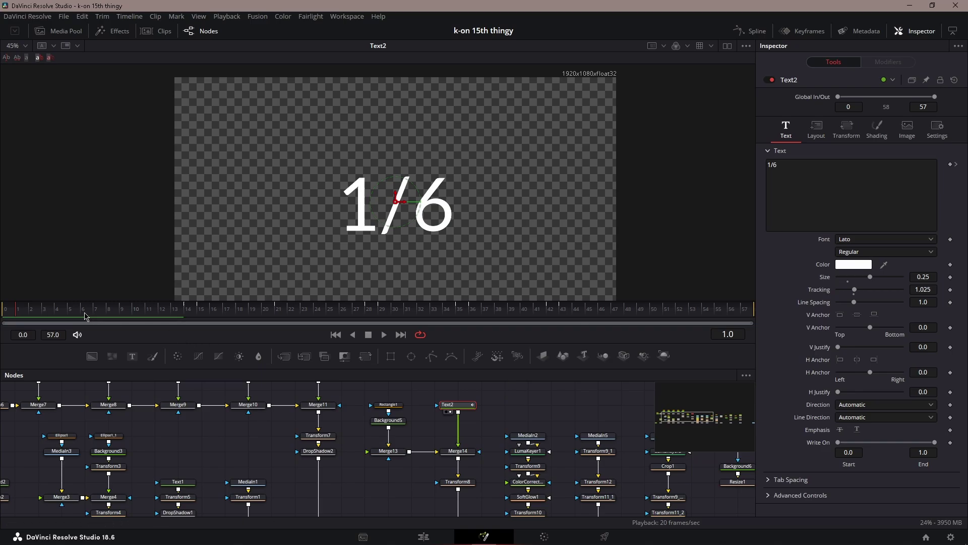
pyautogui.moveTo(291, 421); pyautogui.dragTo(370, 441)
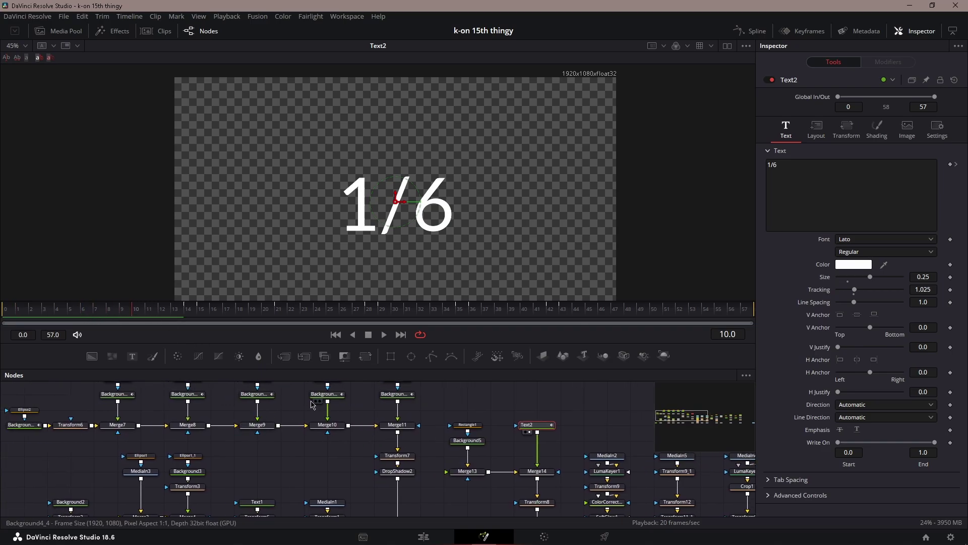
pyautogui.moveTo(598, 441); pyautogui.dragTo(568, 444)
pyautogui.moveTo(149, 312); pyautogui.dragTo(378, 336)
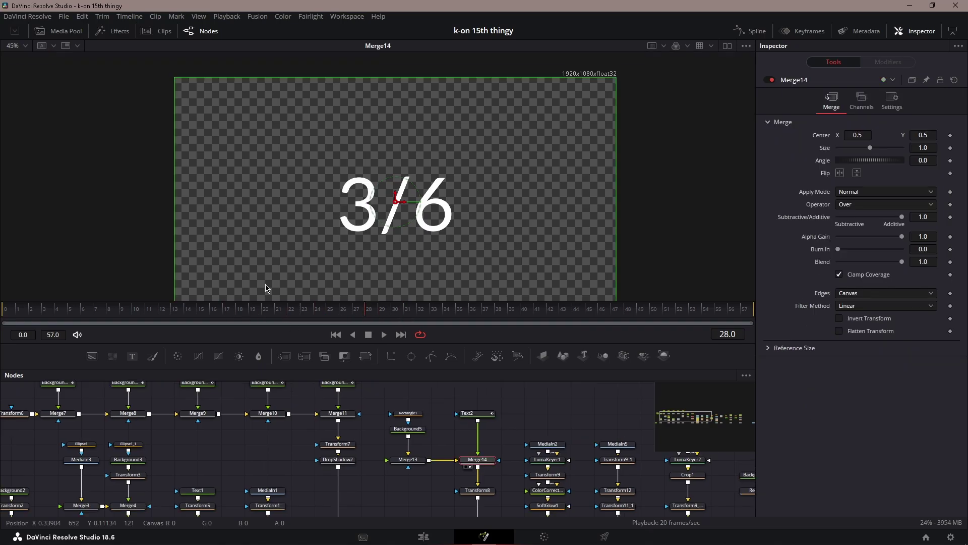
pyautogui.click(95, 308)
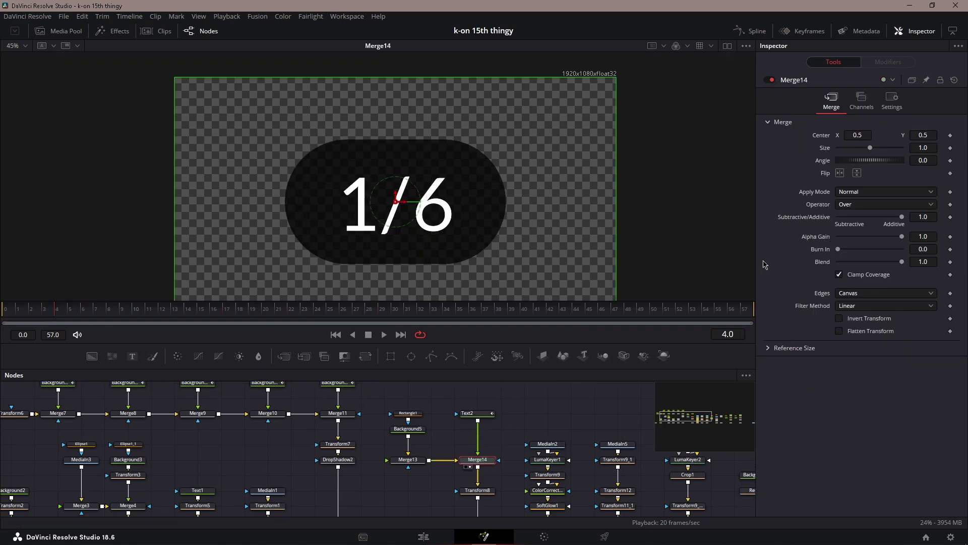
# - Examine Transform8's placement of the counter badge, and scrub the Merge15 composite to frame 38
pyautogui.moveTo(490, 496); pyautogui.dragTo(466, 468)
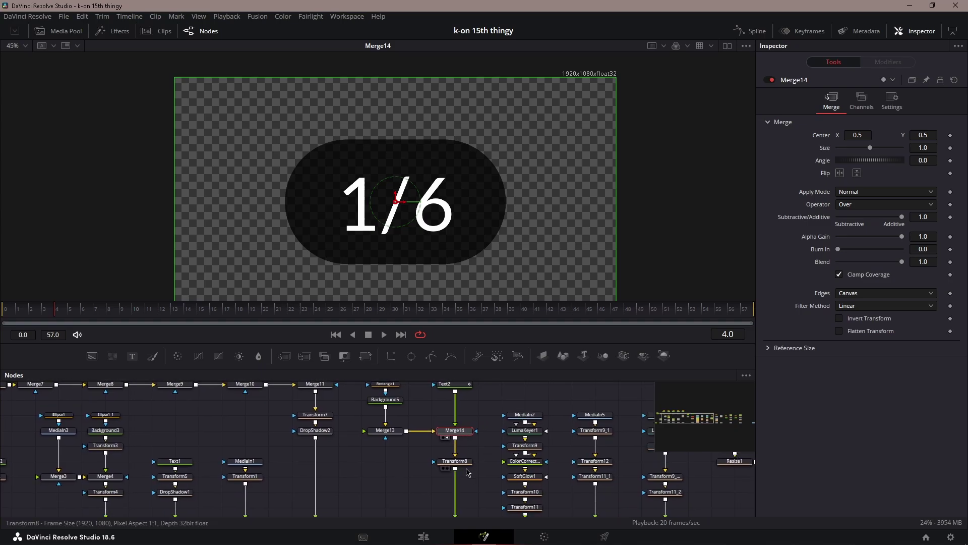
pyautogui.click(455, 461)
pyautogui.scroll(-3, 467, 478)
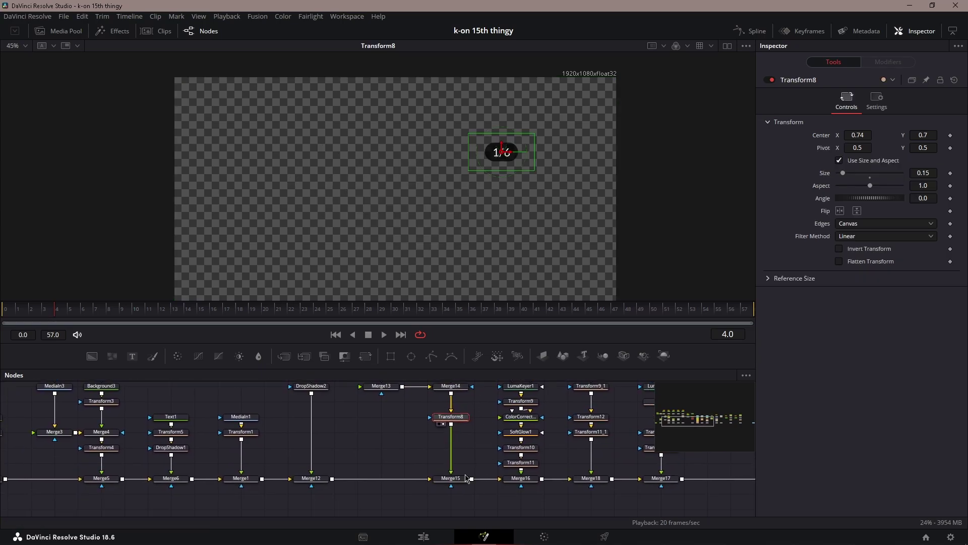
pyautogui.click(465, 478)
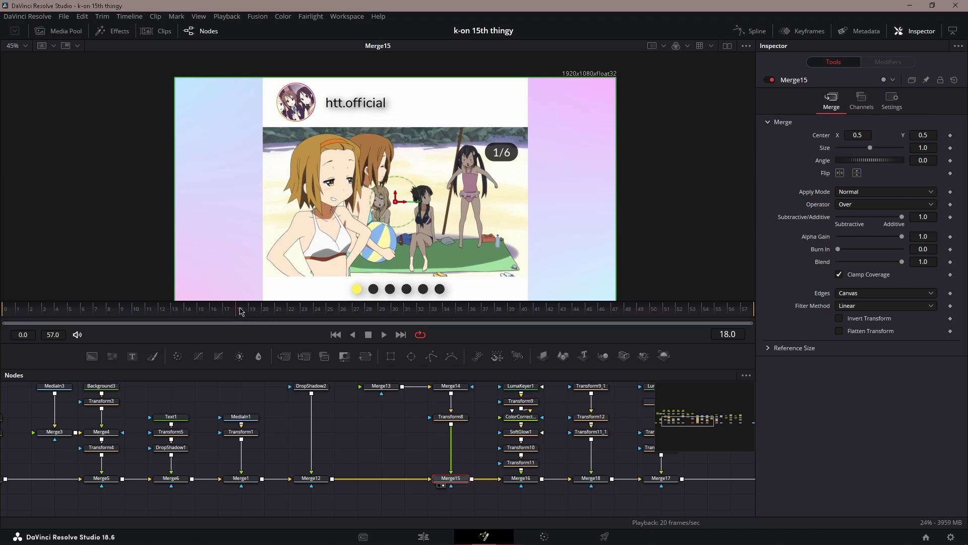
pyautogui.moveTo(240, 311); pyautogui.dragTo(495, 325)
# - View the Merge16 composite with the heart icon and the icon's MediaIn2 source image
pyautogui.moveTo(553, 474); pyautogui.dragTo(470, 495)
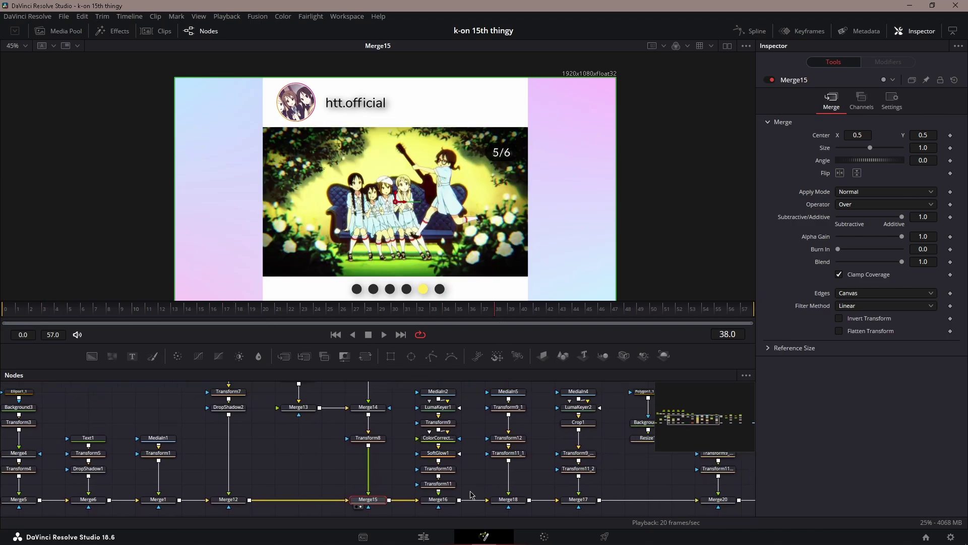
pyautogui.click(438, 500)
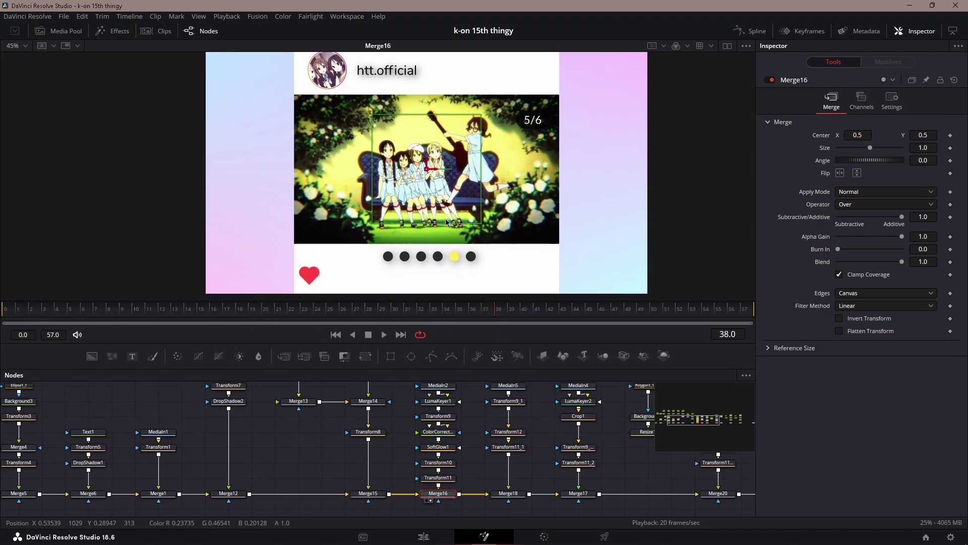
pyautogui.moveTo(446, 220); pyautogui.dragTo(474, 194)
pyautogui.moveTo(443, 432); pyautogui.dragTo(447, 463)
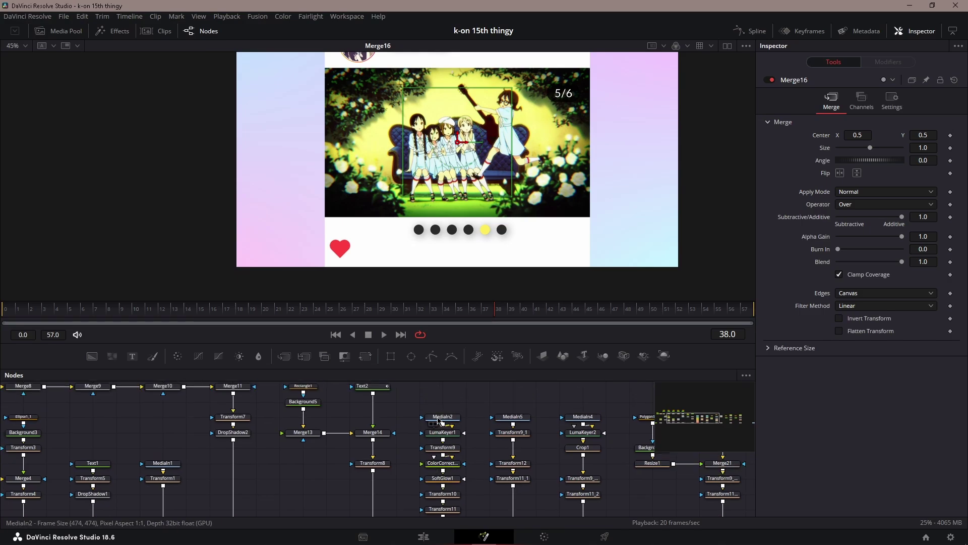
pyautogui.click(438, 419)
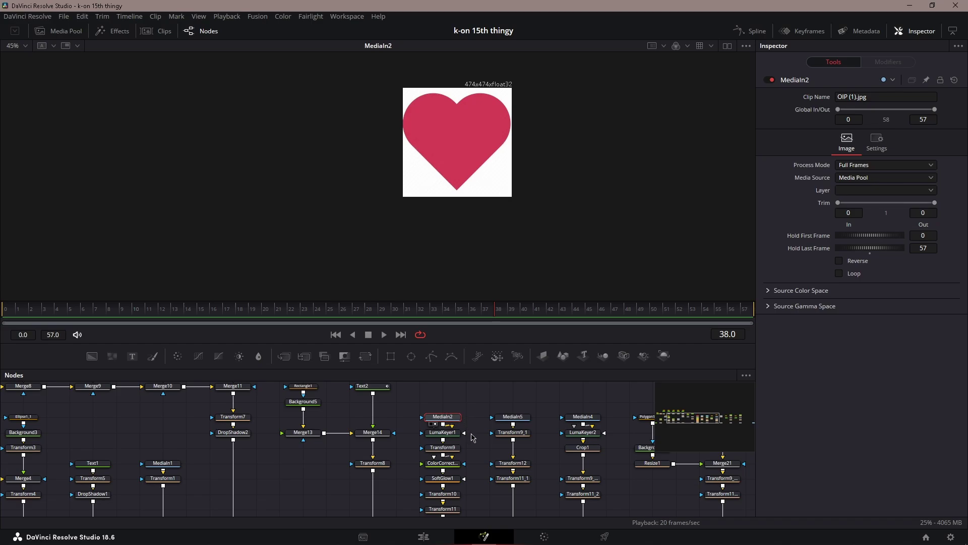
# - Examine the LumaKeyer1 settings that key the heart's background and the Transform9 scaling of the icon
pyautogui.moveTo(453, 434)
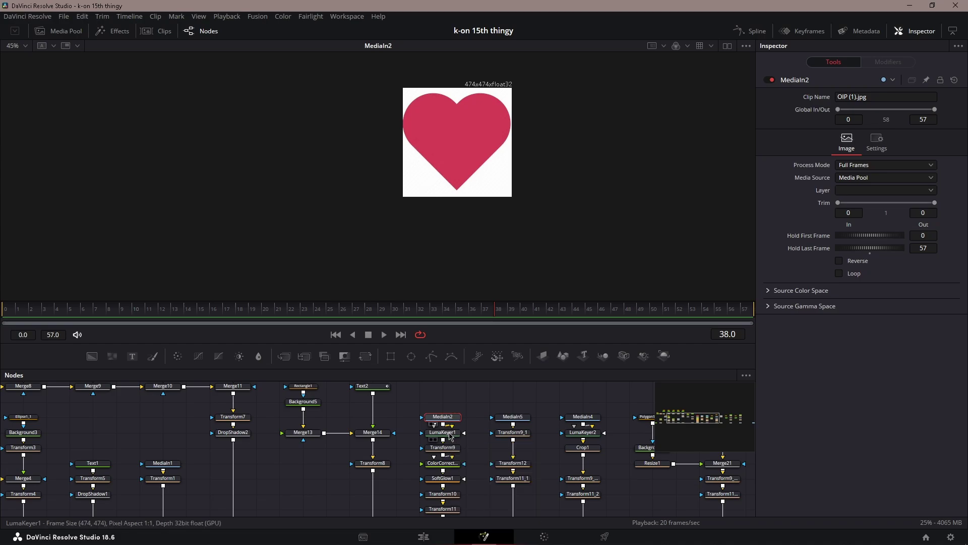
pyautogui.click(451, 434)
pyautogui.press('1')
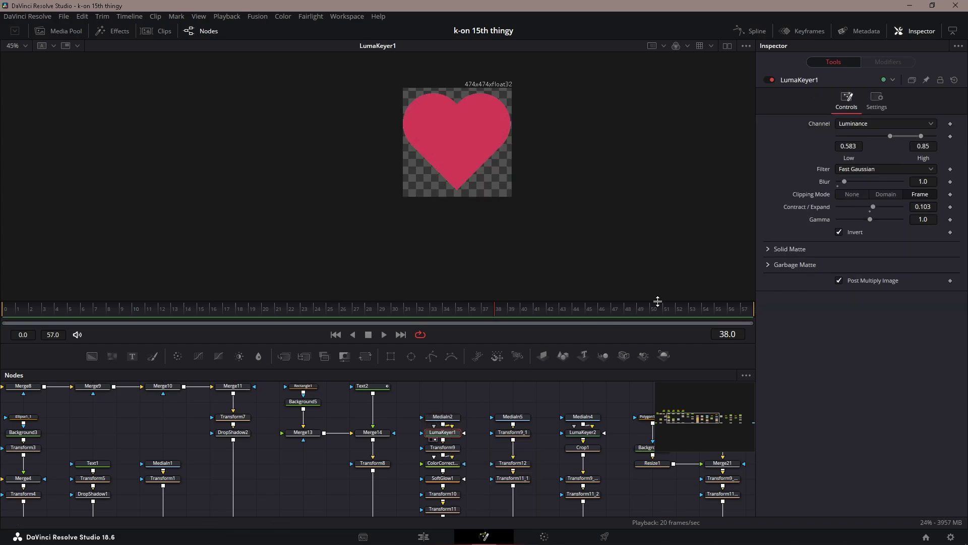
pyautogui.click(455, 450)
pyautogui.press('1')
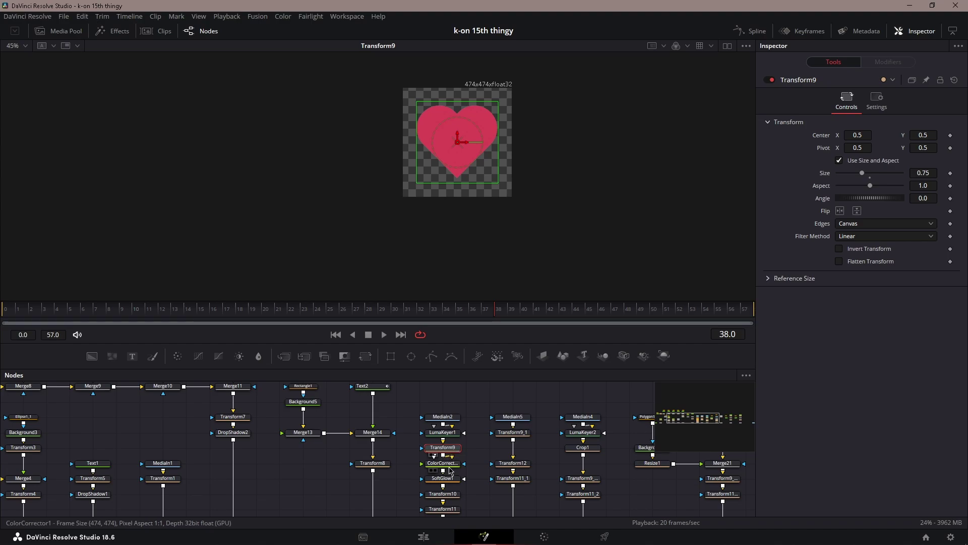
# - Examine the ColorCorrector1 and SoftGlow1 settings applied to the heart icon
pyautogui.click(450, 468)
pyautogui.press('1')
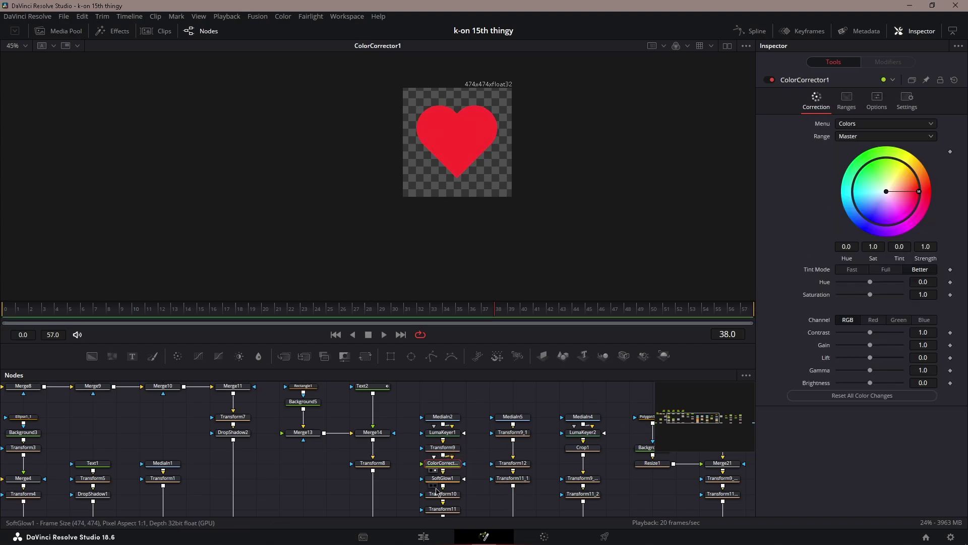
pyautogui.click(448, 482)
pyautogui.press('1')
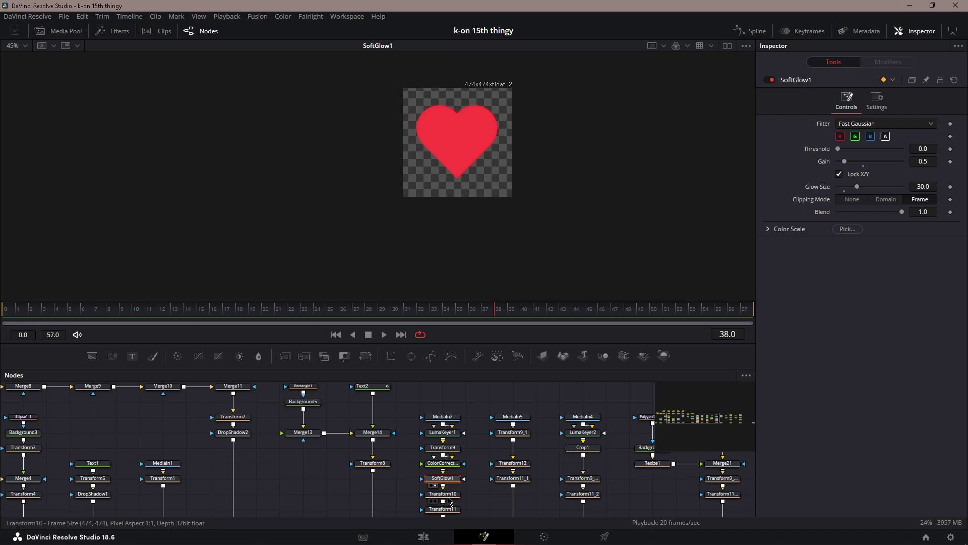
# - Examine the heart's placement in Transform10 and Transform11, ending on the Merge16 composite
pyautogui.click(449, 496)
pyautogui.press('1')
pyautogui.scroll(-1, 454, 494)
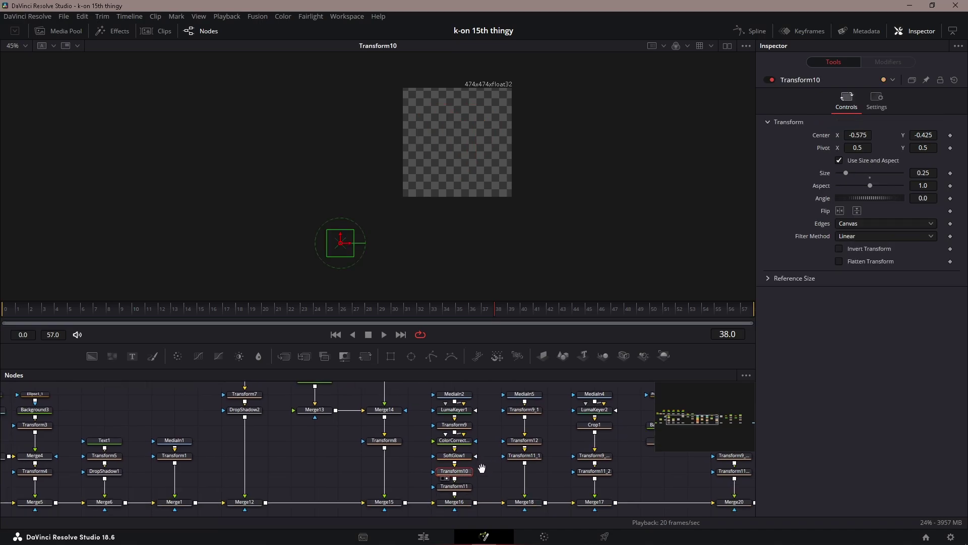
pyautogui.click(458, 488)
pyautogui.press('1')
pyautogui.click(455, 502)
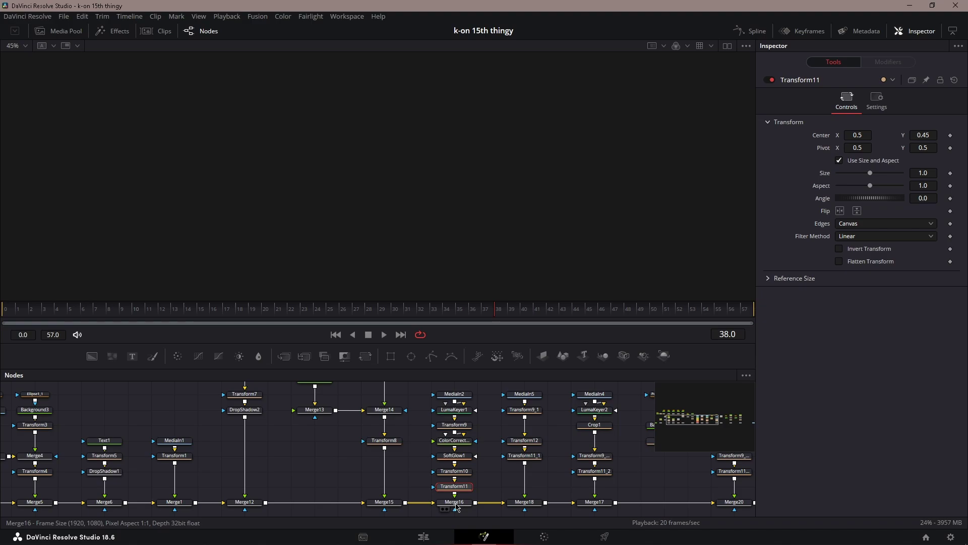
pyautogui.press('1')
pyautogui.scroll(-1, 454, 499)
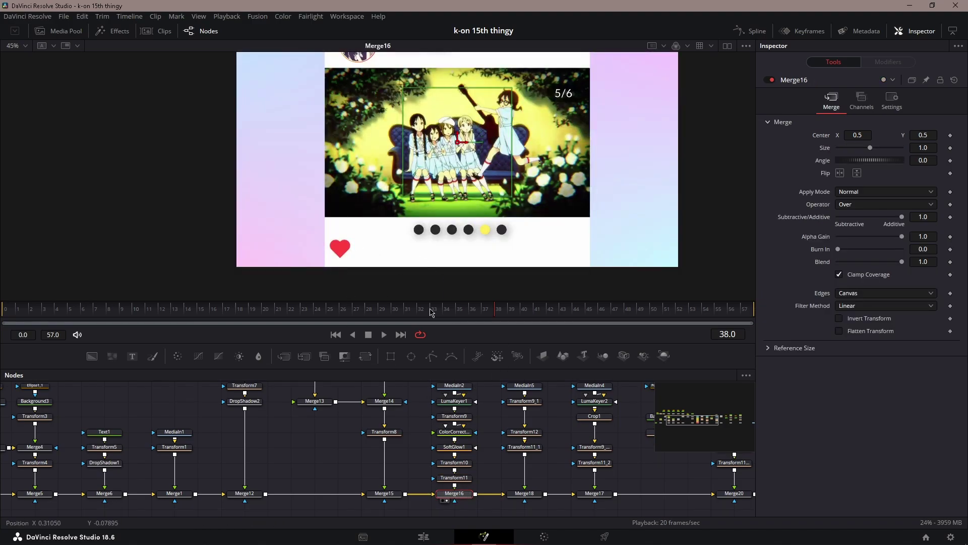
# - View the Merge18 composite with the comment bubble icon and bring its node branch into focus
pyautogui.moveTo(567, 476); pyautogui.dragTo(501, 471)
pyautogui.click(468, 492)
pyautogui.press('2')
pyautogui.moveTo(471, 438); pyautogui.dragTo(471, 438)
pyautogui.scroll(2, 470, 439)
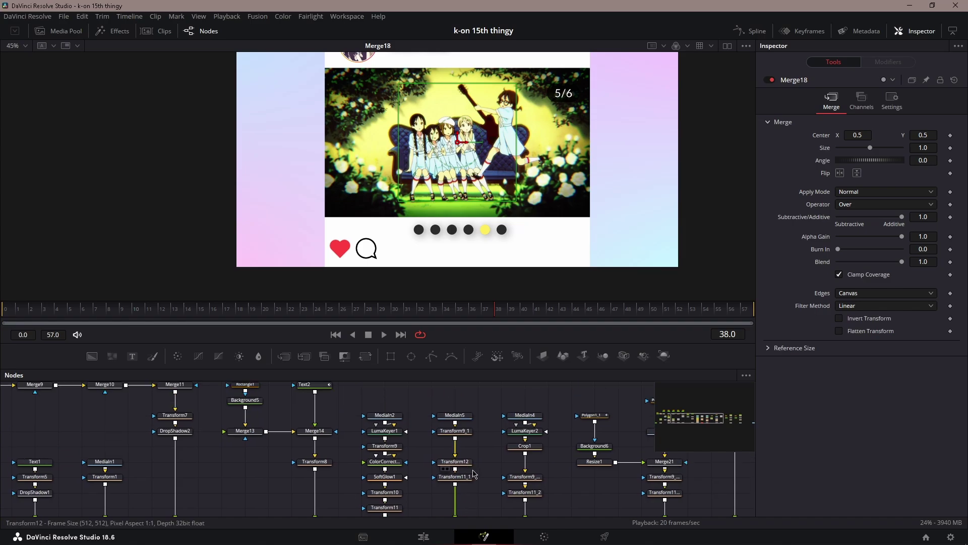
# - Inspect the comment icon's MediaIn5 source and its Transform9_1 and Transform12 settings, ending on the Merge18 composite
pyautogui.click(458, 416)
pyautogui.press('1')
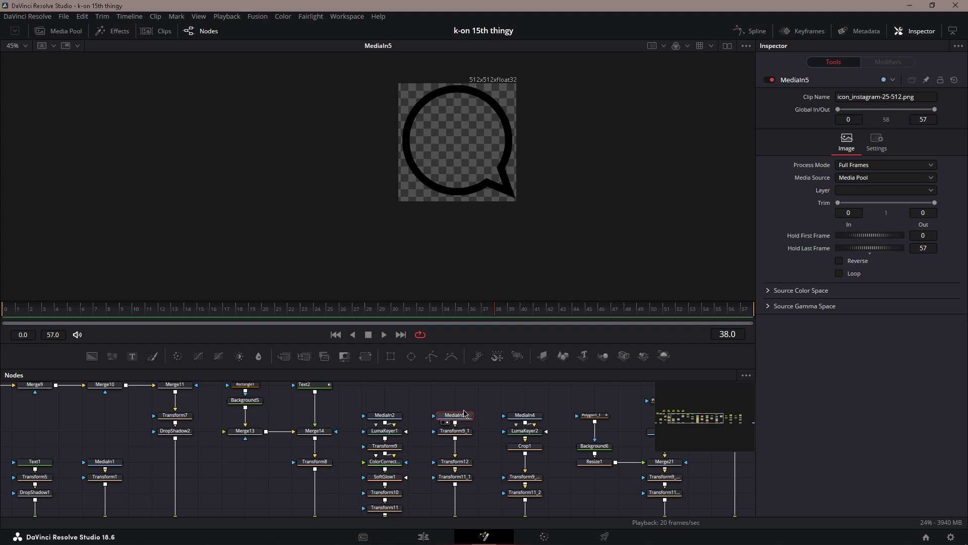
pyautogui.click(455, 432)
pyautogui.press('1')
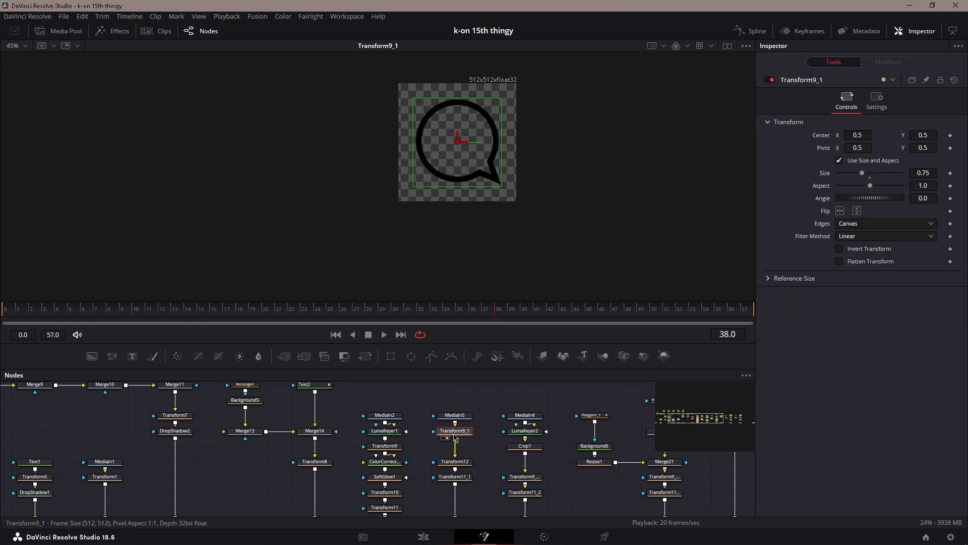
pyautogui.click(454, 477)
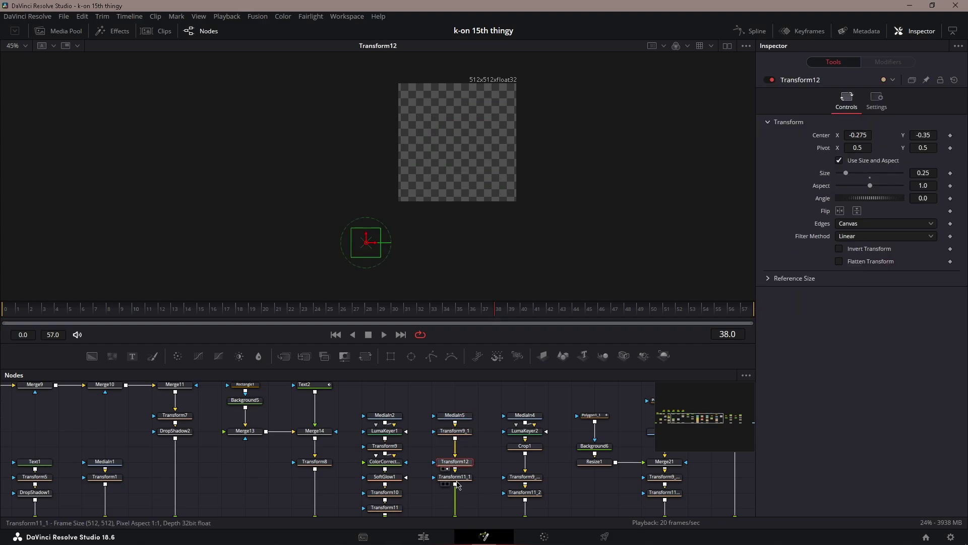
pyautogui.press('1')
pyautogui.scroll(-1, 479, 474)
pyautogui.scroll(-5, 479, 474)
pyautogui.click(446, 481)
pyautogui.press('1')
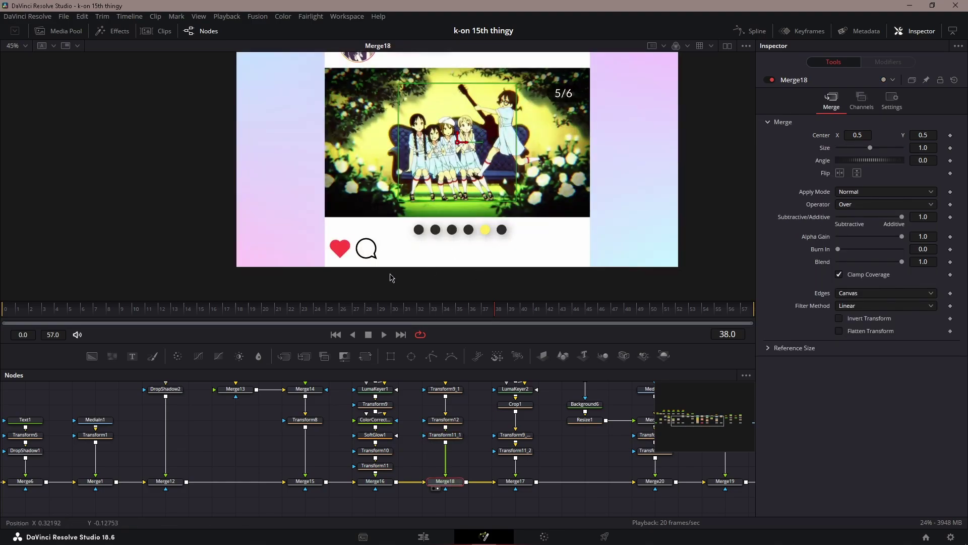
# - View the Merge17 composite with the paper plane share icon and bring its node branch into focus
pyautogui.moveTo(490, 426); pyautogui.dragTo(418, 419)
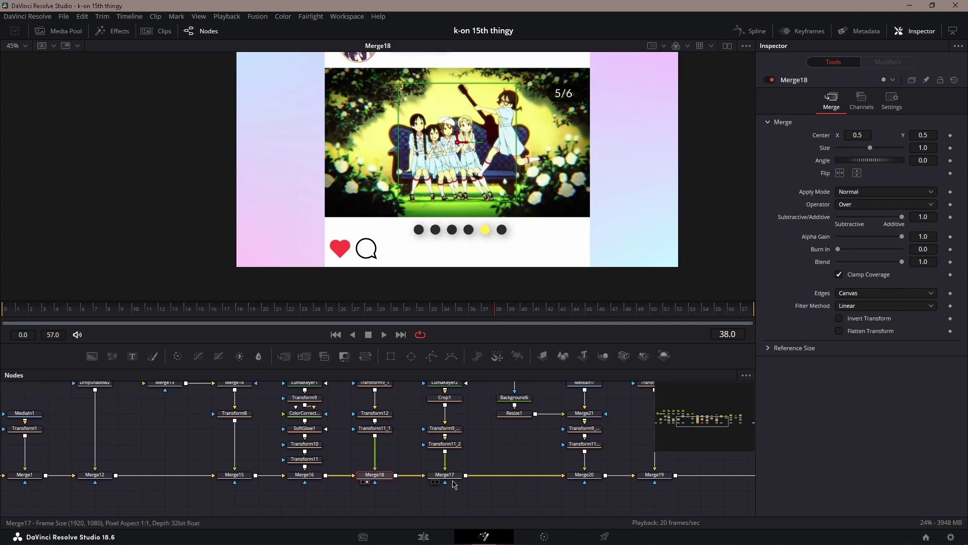
pyautogui.click(452, 479)
pyautogui.press('1')
pyautogui.moveTo(486, 440); pyautogui.dragTo(484, 481)
pyautogui.scroll(1, 485, 481)
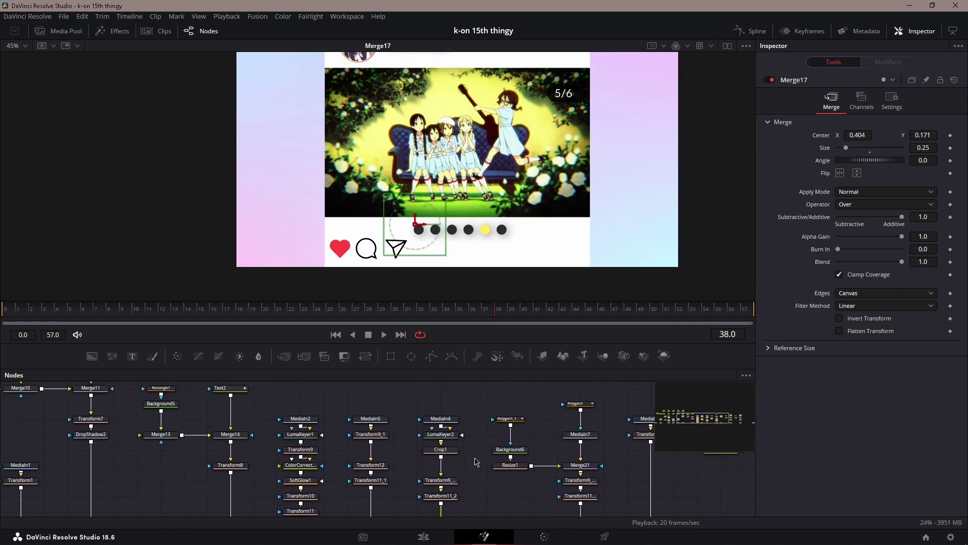
# - Inspect the share icon's MediaIn4 source image and the LumaKeyer2 settings that remove its background
pyautogui.click(449, 419)
pyautogui.press('1')
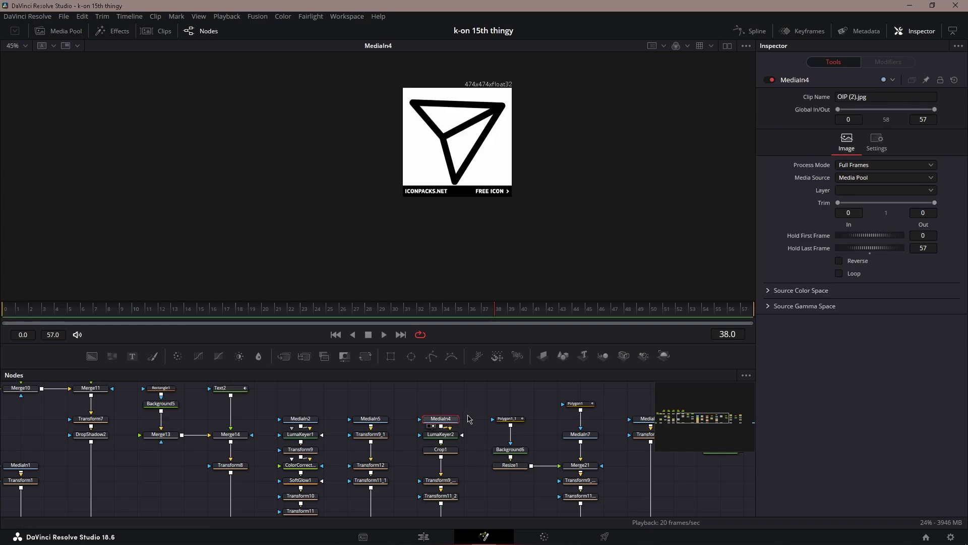
pyautogui.click(443, 435)
pyautogui.press('1')
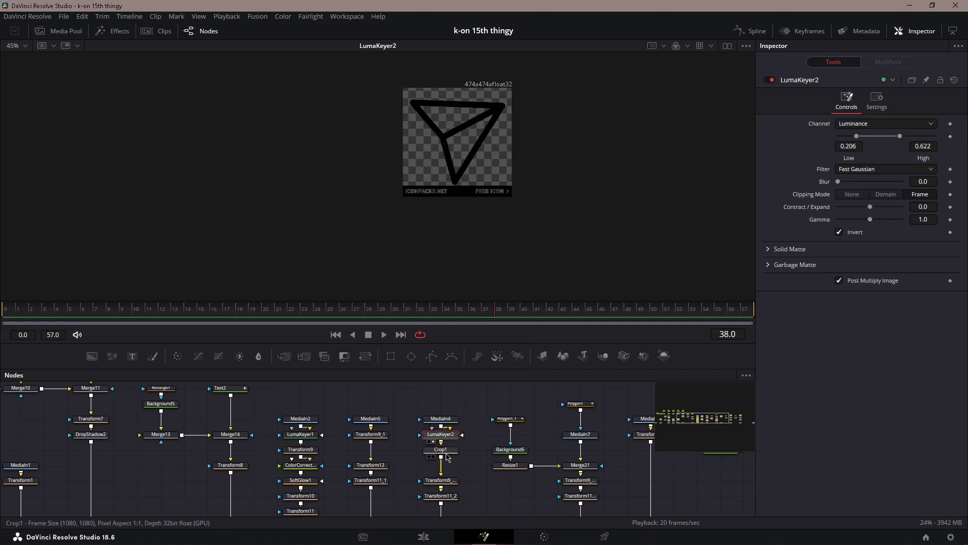
# - View the share icon's Crop1 node and examine the scaling and offset in Transform9_1_1
pyautogui.click(446, 453)
pyautogui.press('1')
pyautogui.click(446, 481)
pyautogui.press('1')
# - Check the share icon's Transform11_2 node and return to the Merge17 composite
pyautogui.scroll(-2, 466, 473)
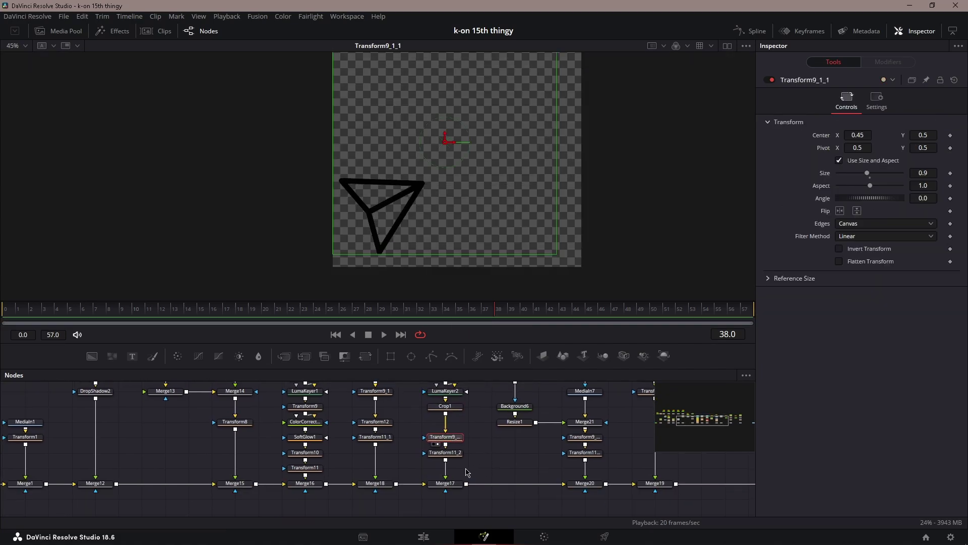
pyautogui.click(446, 453)
pyautogui.press('1')
pyautogui.click(446, 483)
pyautogui.press('1')
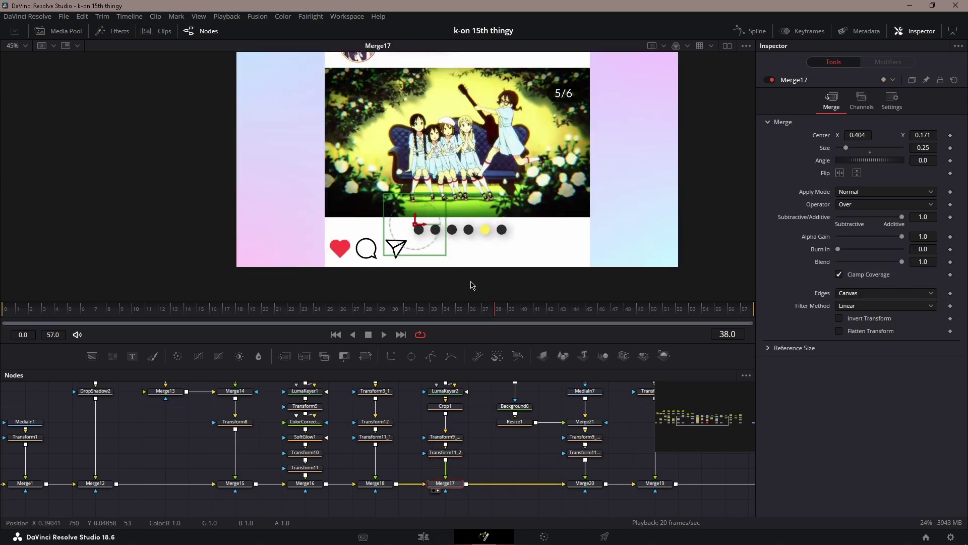
# - View the Merge20 composite with the bookmark icon and bring its node branch into focus
pyautogui.moveTo(546, 447); pyautogui.dragTo(484, 436)
pyautogui.click(523, 473)
pyautogui.press('2')
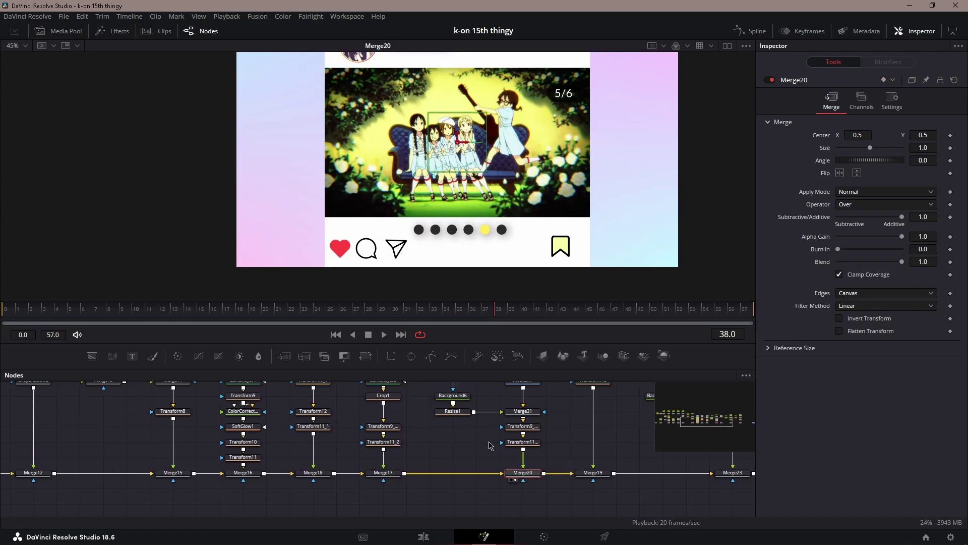
pyautogui.scroll(2, 492, 449)
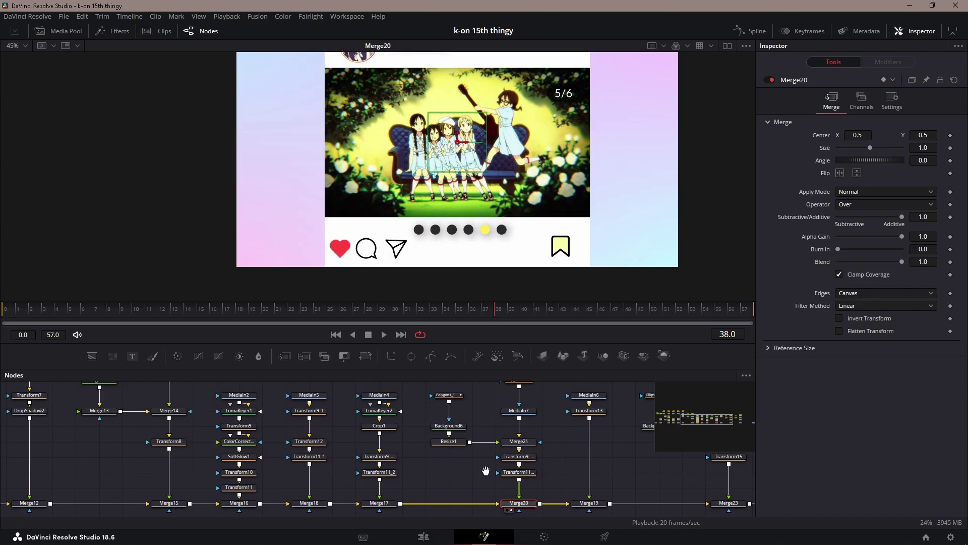
# - Inspect the bookmark icon's MediaIn7 source image on its own
pyautogui.click(454, 399)
pyautogui.press('1')
pyautogui.click(461, 433)
pyautogui.press('2')
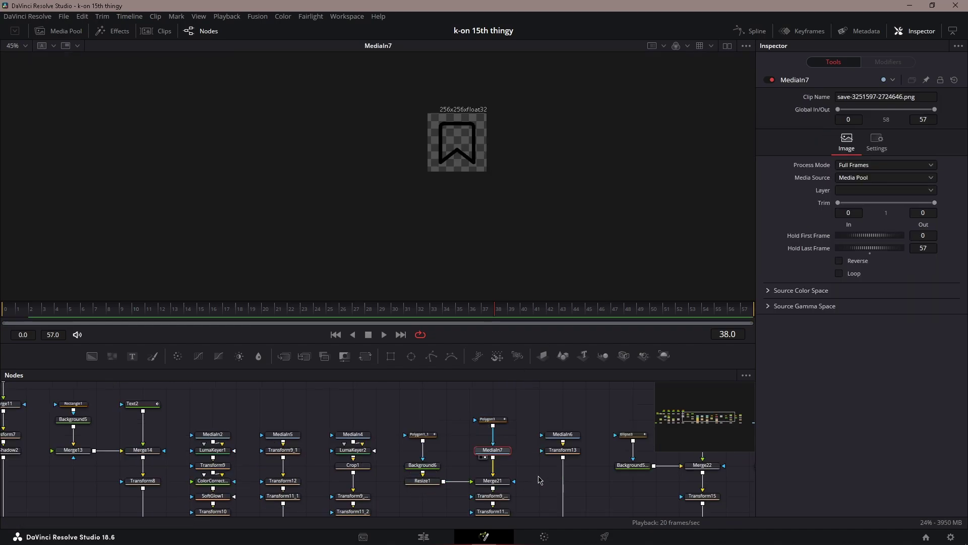
pyautogui.moveTo(532, 463); pyautogui.dragTo(510, 441)
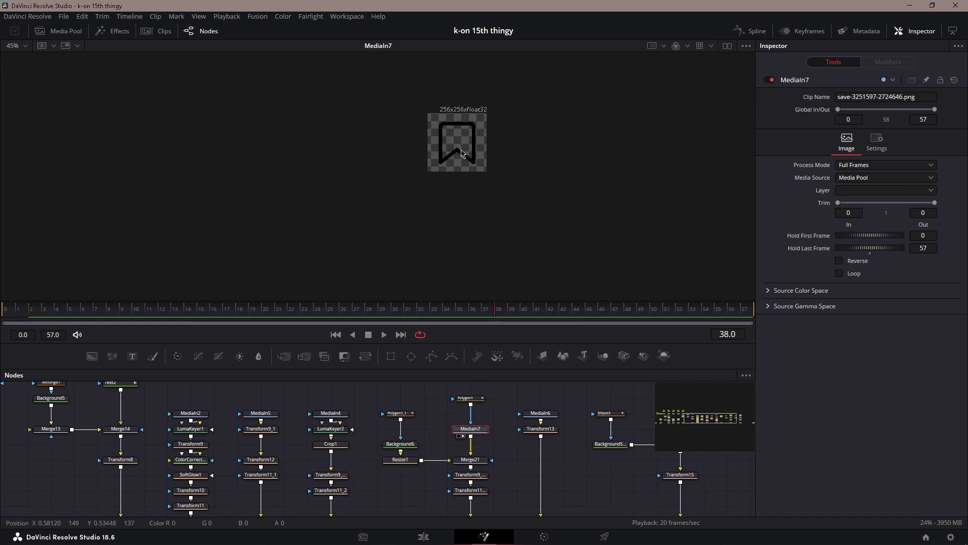
# - View the bookmark fill's Background6 node and examine the Width and Height settings of Resize1
pyautogui.click(400, 444)
pyautogui.press('1')
pyautogui.click(400, 460)
pyautogui.press('1')
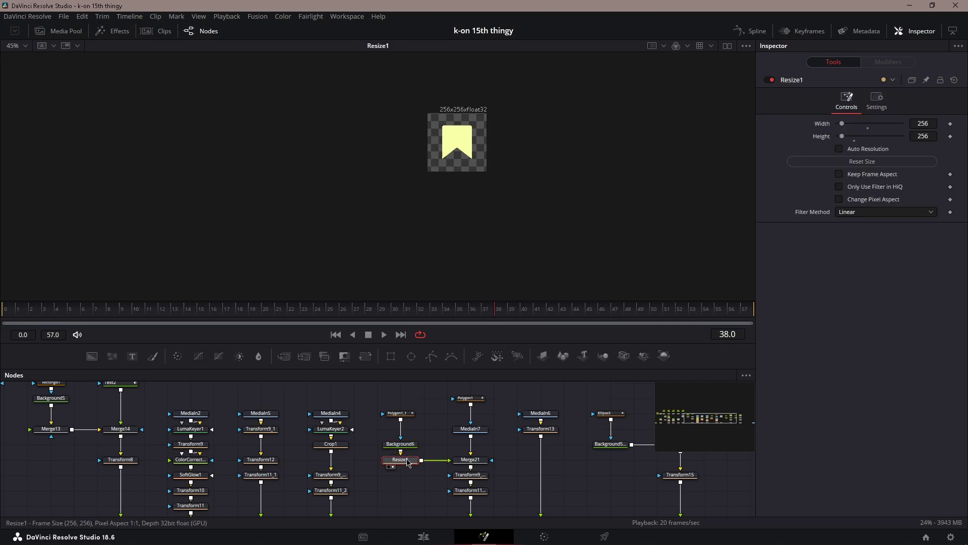
pyautogui.scroll(2, 452, 129)
pyautogui.scroll(-1, 452, 129)
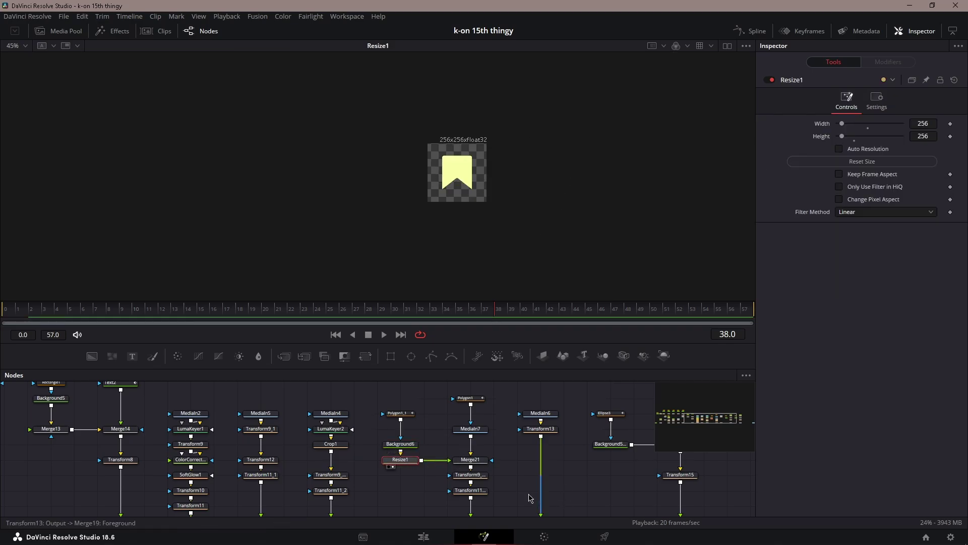
# - View the bookmark outline in MediaIn7 and its combination with the yellow fill in Merge21
pyautogui.click(474, 433)
pyautogui.press('1')
pyautogui.click(470, 459)
pyautogui.press('1')
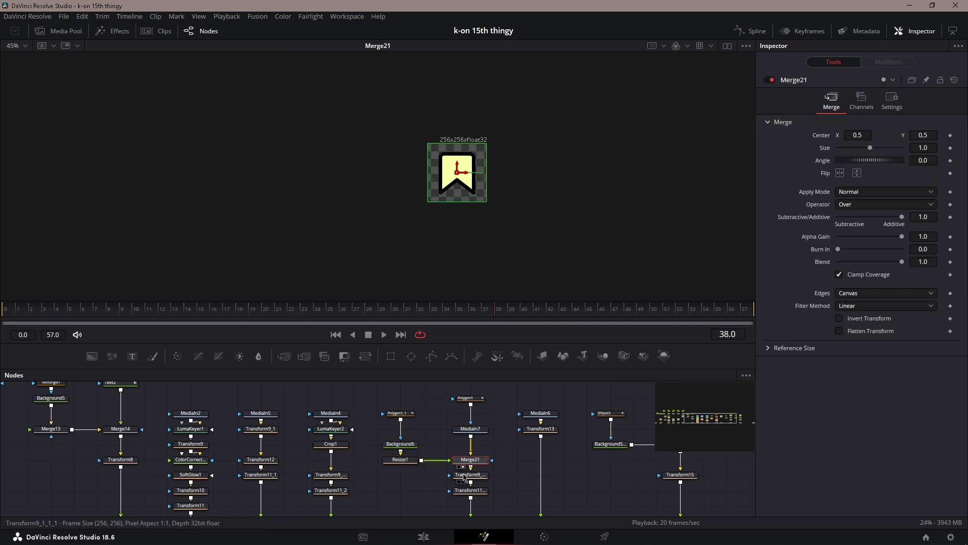
# - Check the bookmark's Transform9_1_1_1 and Transform11_2_1 nodes and return to the Merge20 composite
pyautogui.click(469, 475)
pyautogui.press('1')
pyautogui.click(469, 490)
pyautogui.press('1')
pyautogui.scroll(-2, 462, 476)
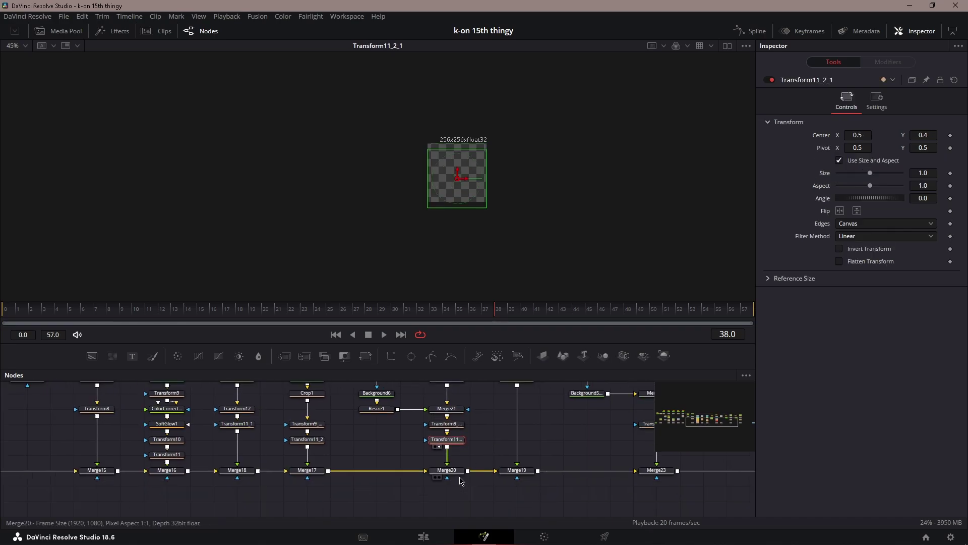
pyautogui.click(447, 470)
pyautogui.press('1')
pyautogui.moveTo(575, 236); pyautogui.dragTo(542, 222)
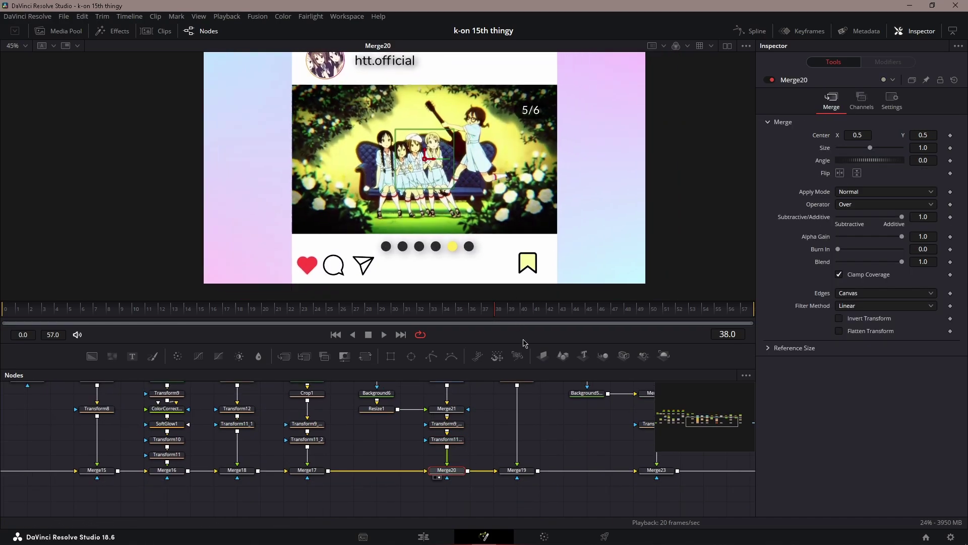
# - View the Merge19 composite with the Instagram logo and inspect the logo's MediaIn6 source image
pyautogui.click(525, 472)
pyautogui.press('1')
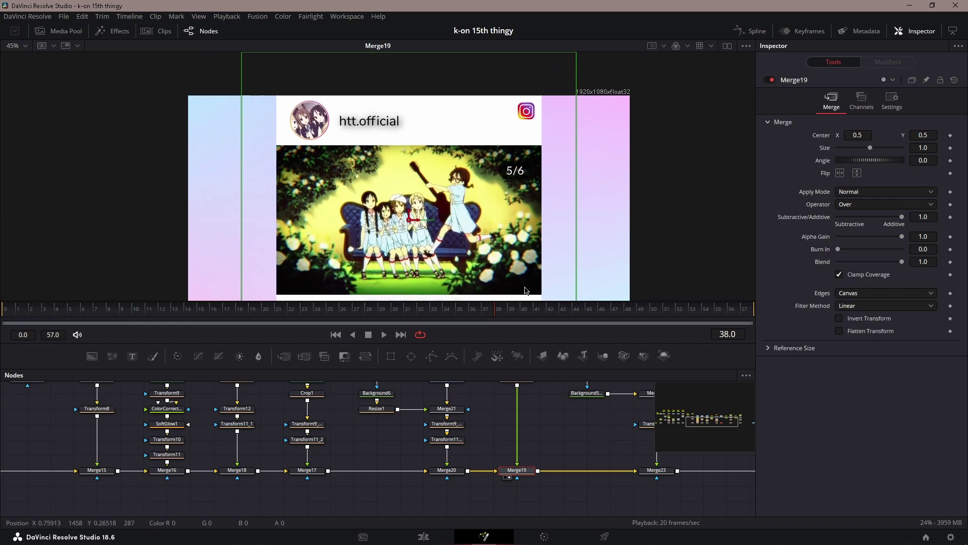
pyautogui.moveTo(534, 423); pyautogui.dragTo(522, 468)
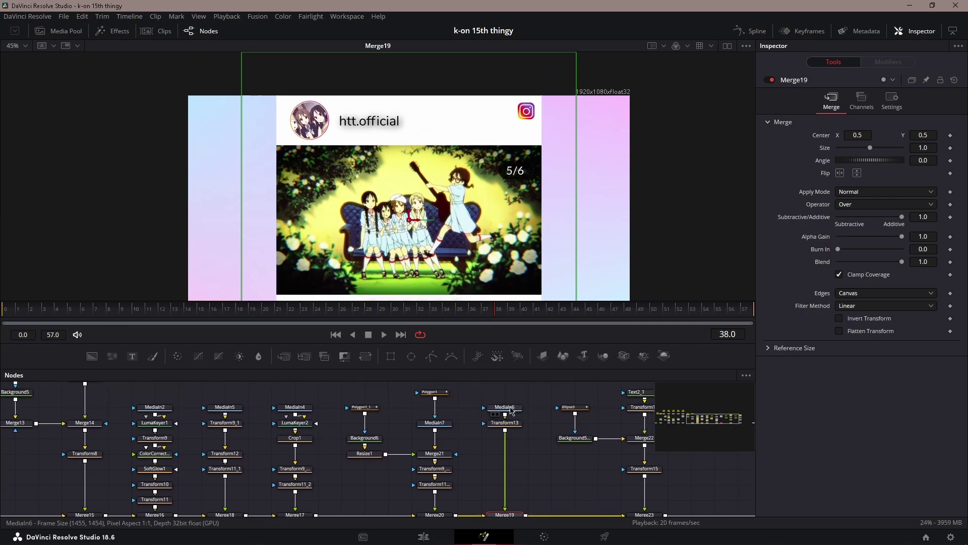
pyautogui.click(506, 407)
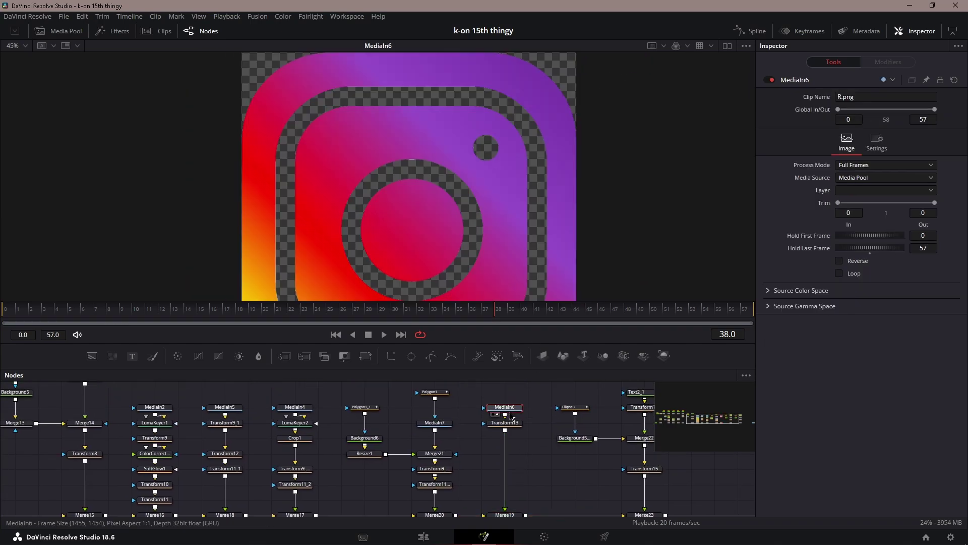
pyautogui.press('1')
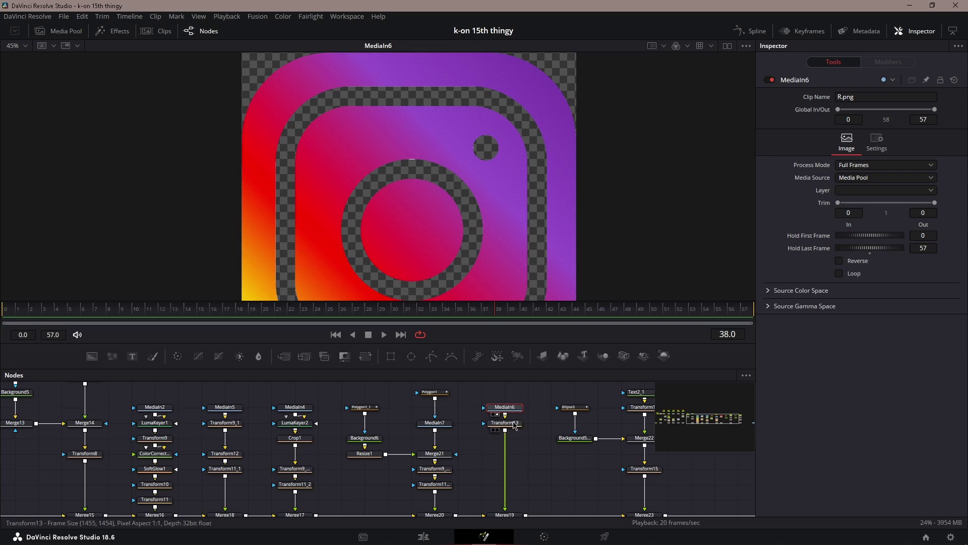
# - Examine the scaling and placement of the Instagram logo in Transform13 and return to the Merge19 composite
pyautogui.click(514, 425)
pyautogui.press('1')
pyautogui.scroll(-2, 535, 464)
pyautogui.click(511, 481)
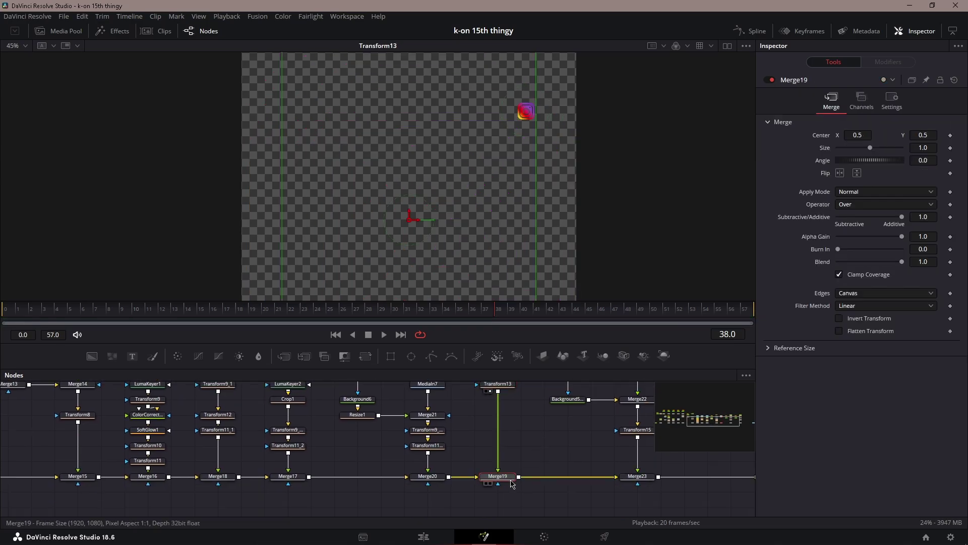
pyautogui.press('2')
pyautogui.moveTo(544, 462); pyautogui.dragTo(392, 478)
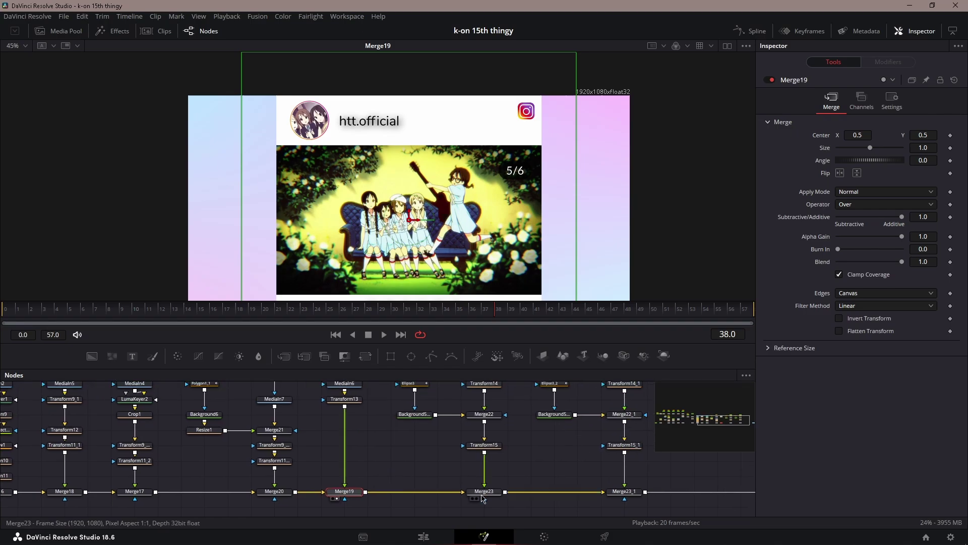
# - View the Merge23 and Merge23_1 composites with the right and left arrows, and scrub the timeline to frame 50
pyautogui.click(481, 498)
pyautogui.press('1')
pyautogui.moveTo(525, 450); pyautogui.dragTo(486, 452)
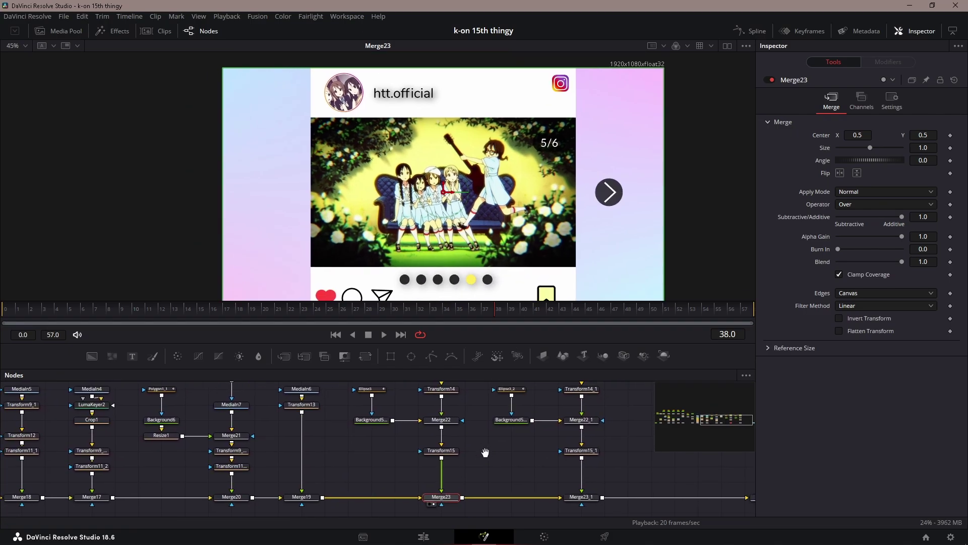
pyautogui.click(581, 496)
pyautogui.press('1')
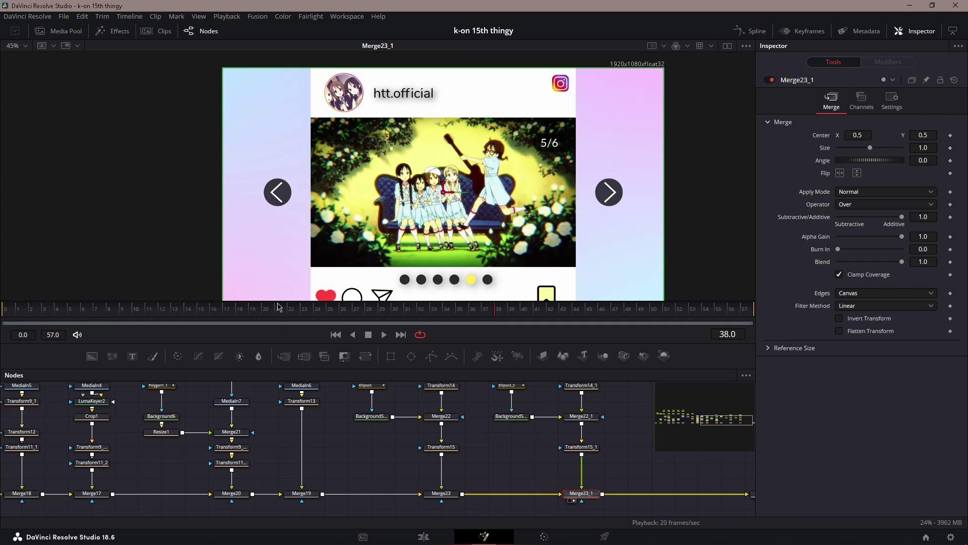
pyautogui.moveTo(83, 312); pyautogui.dragTo(650, 321)
# - Inspect the right arrow's Background5_1 circle and its Ellipse3 mask, and go to frame 0
pyautogui.moveTo(626, 428); pyautogui.dragTo(620, 467)
pyautogui.click(374, 454)
pyautogui.press('1')
pyautogui.click(365, 425)
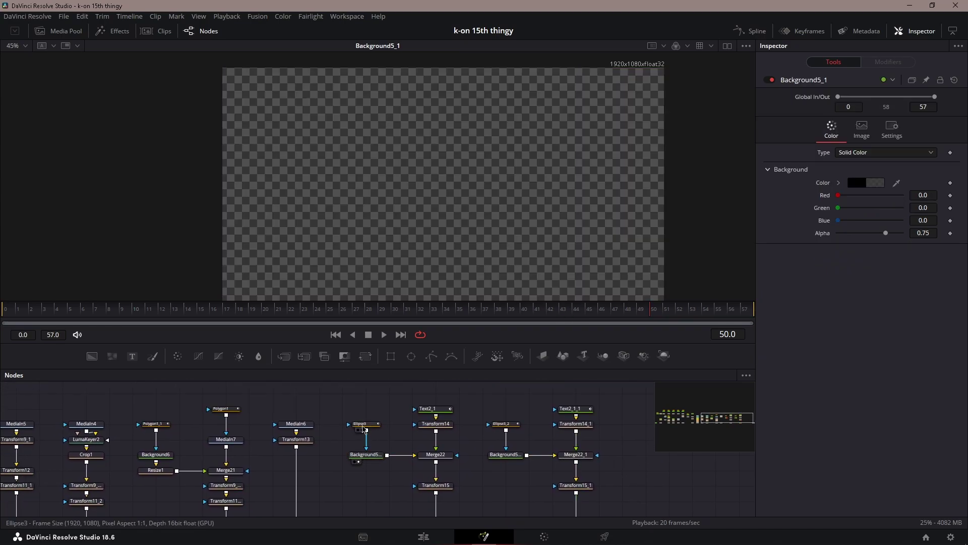
pyautogui.press('1')
pyautogui.click(378, 454)
pyautogui.press('1')
pyautogui.moveTo(516, 263)
pyautogui.mouseDown()
pyautogui.moveTo(518, 207)
pyautogui.moveTo(535, 264)
pyautogui.mouseUp()
pyautogui.press('Home')
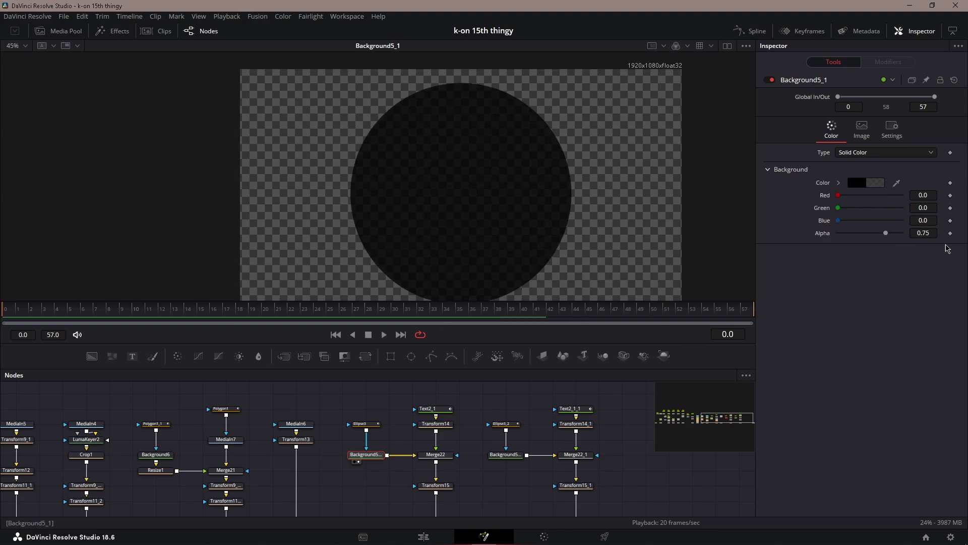
# - View the right arrow's Text2_1 node and check which font its ">" character uses
pyautogui.click(427, 408)
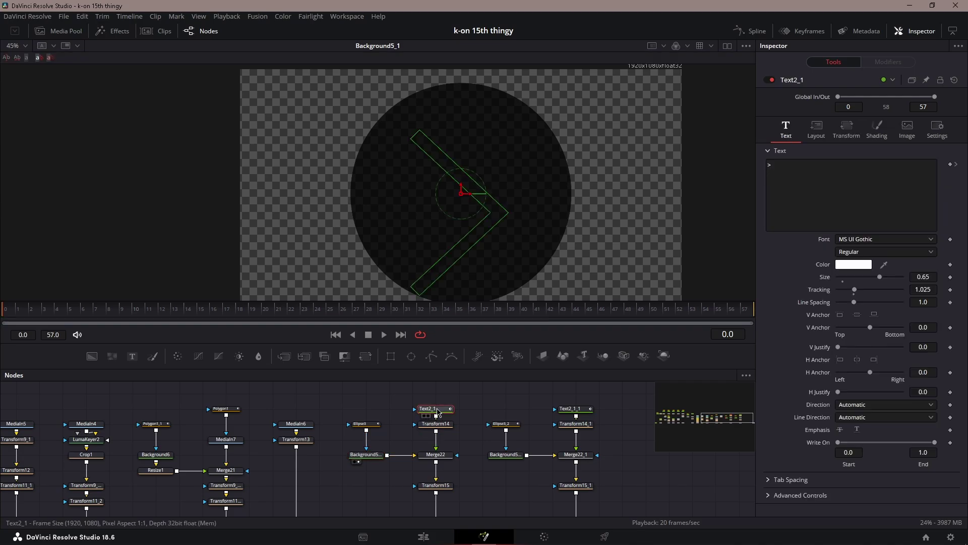
pyautogui.press('1')
pyautogui.click(873, 240)
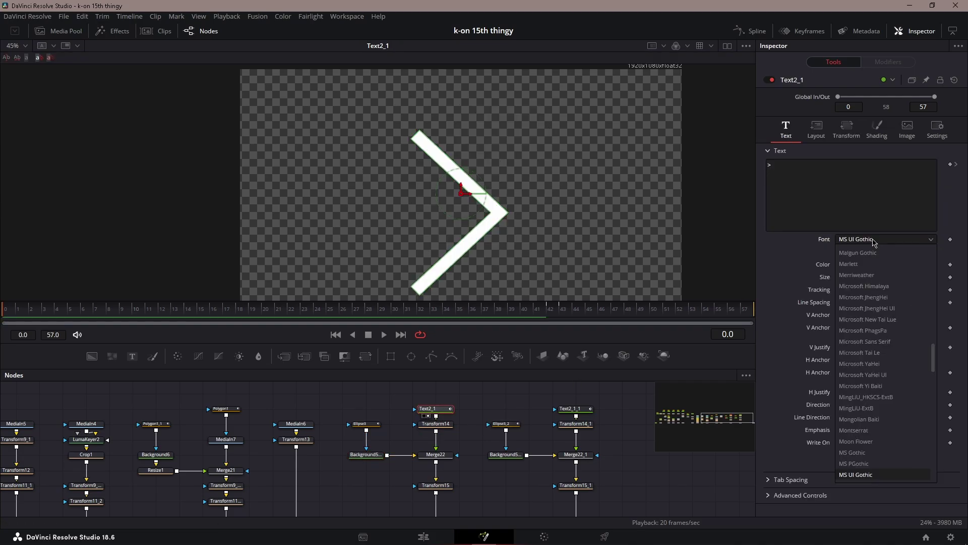
pyautogui.click(872, 240)
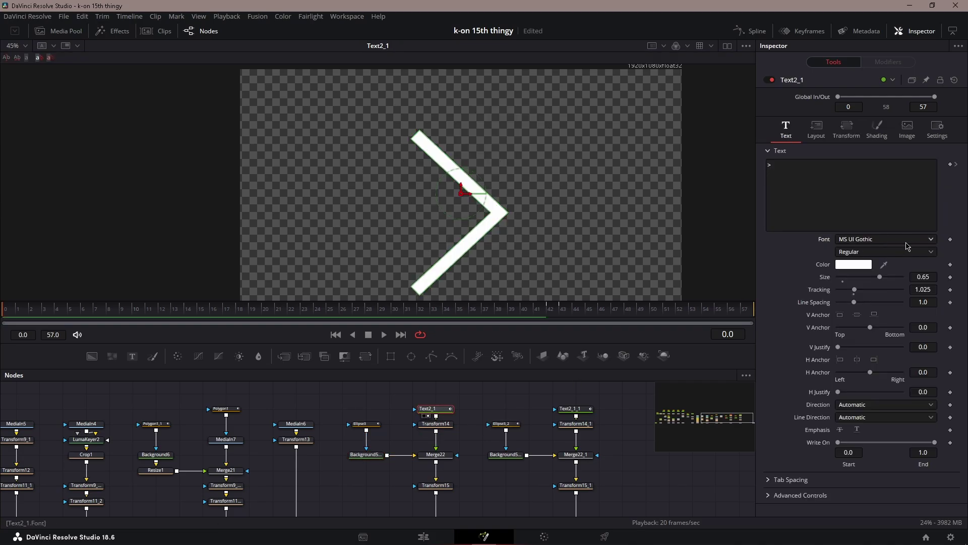
# - Compare the arrow character in Text2_1 with its re-centred version in Transform14
pyautogui.click(445, 426)
pyautogui.press('1')
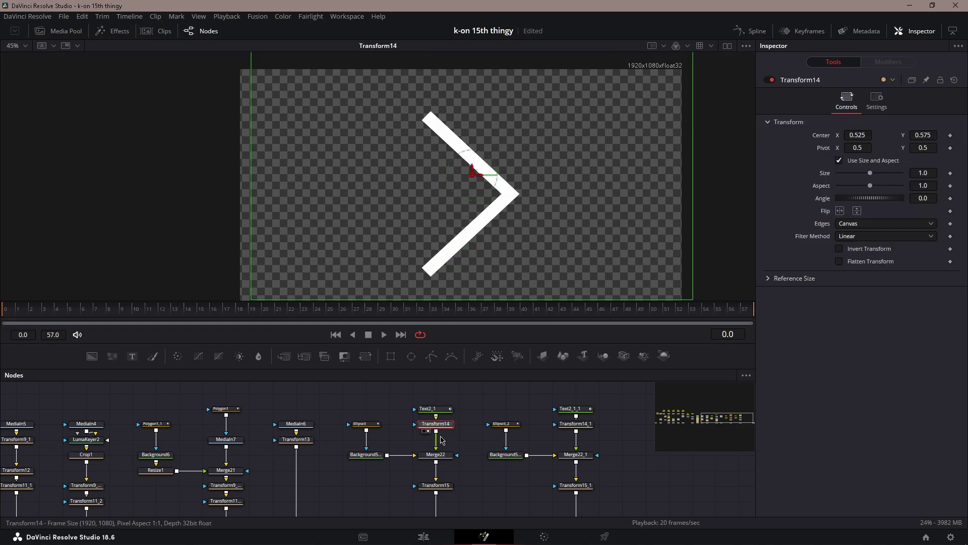
pyautogui.press('1')
pyautogui.click(442, 409)
pyautogui.press('1')
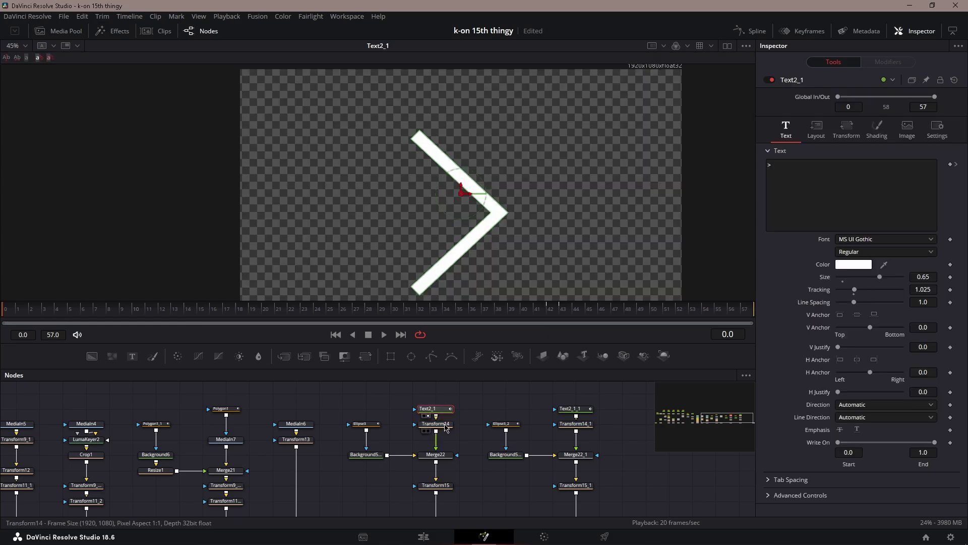
pyautogui.click(445, 427)
pyautogui.press('1')
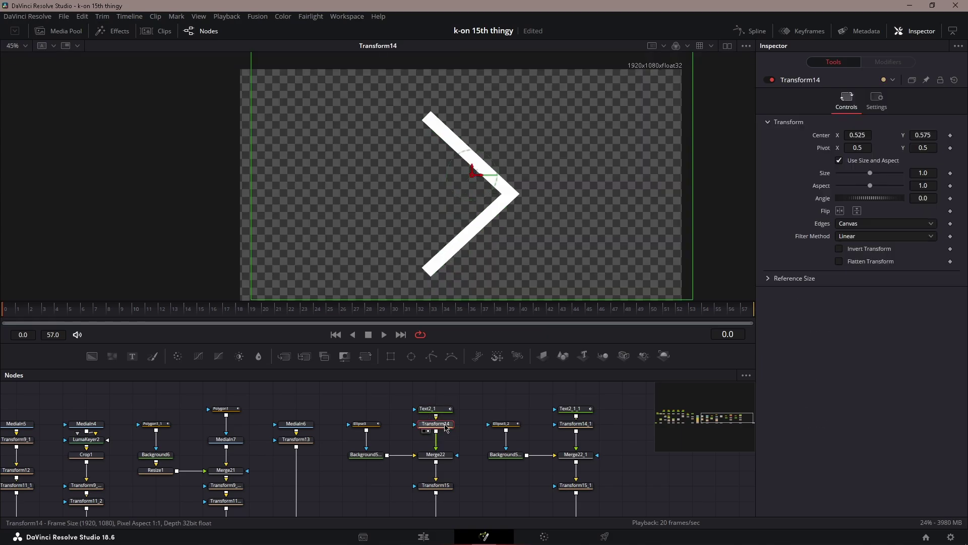
# - View the arrow and circle combined in Merge22 and examine the size and position settings in Transform15
pyautogui.click(434, 456)
pyautogui.press('1')
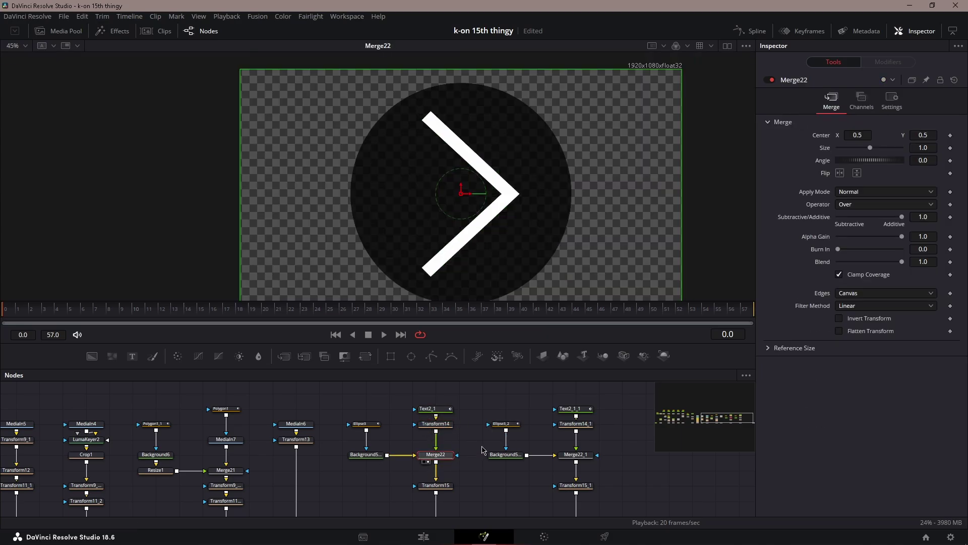
pyautogui.scroll(-1, 483, 451)
pyautogui.click(442, 468)
pyautogui.press('1')
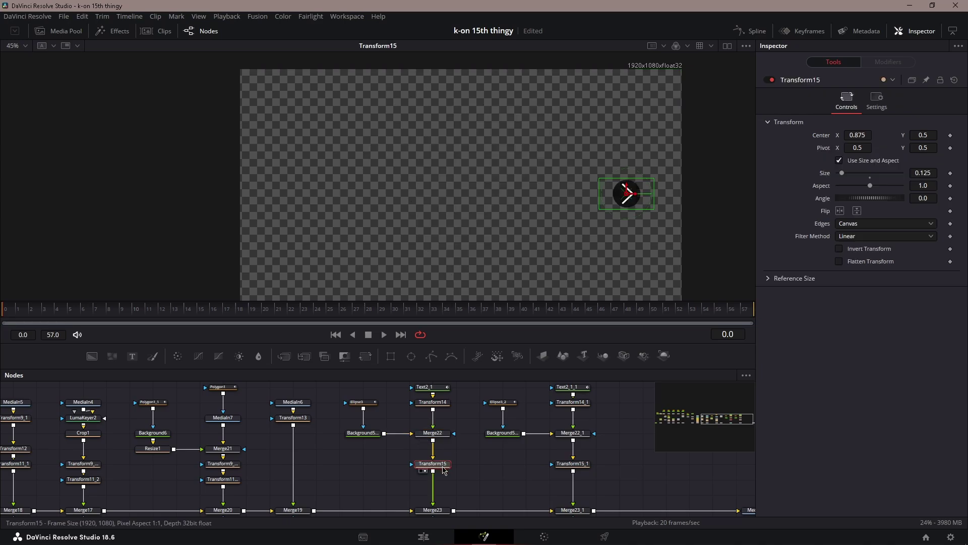
# - Recheck the right arrow's Text2_1 and Transform15 nodes and return to the Merge23 composite
pyautogui.scroll(1, 441, 408)
pyautogui.click(441, 409)
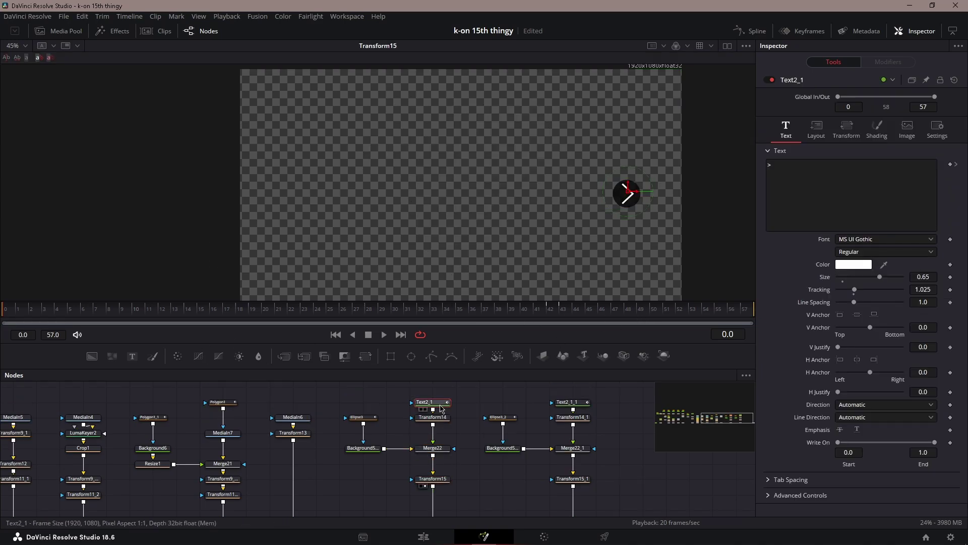
pyautogui.press('1')
pyautogui.click(435, 480)
pyautogui.press('1')
pyautogui.scroll(-2, 437, 481)
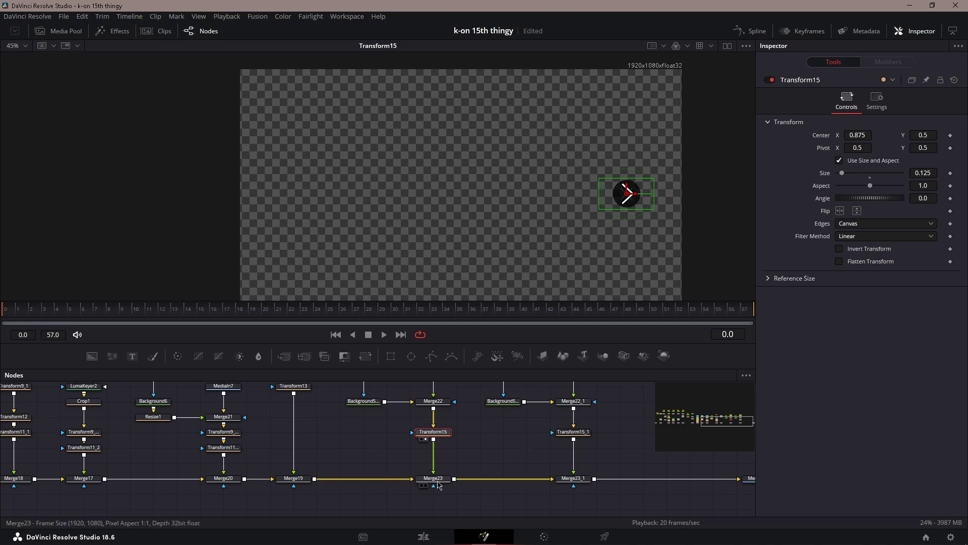
pyautogui.click(437, 482)
pyautogui.press('1')
# - Inspect the left arrow's Background5_1_2 node and view its Merge22_1 combination at frame 22
pyautogui.click(573, 479)
pyautogui.moveTo(558, 449); pyautogui.dragTo(542, 484)
pyautogui.click(488, 437)
pyautogui.press('1')
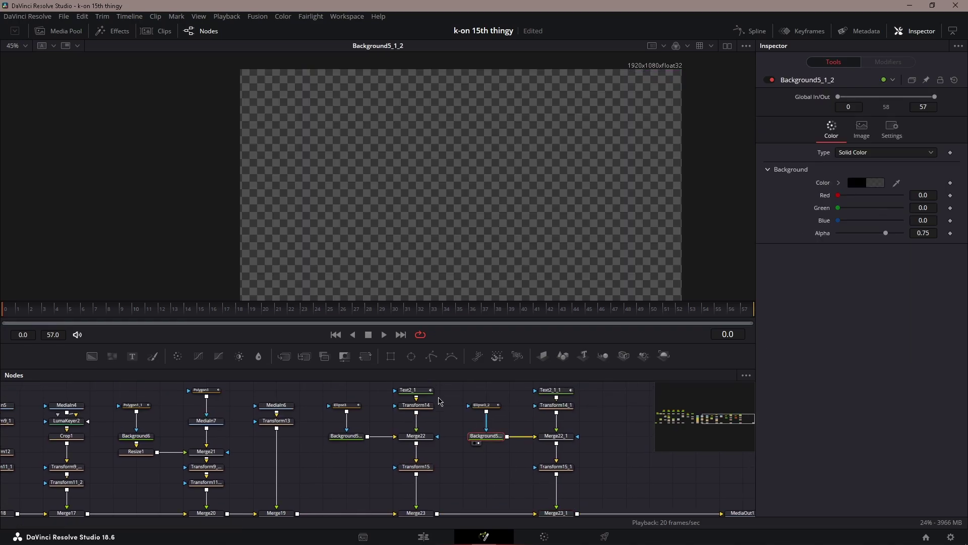
pyautogui.click(199, 309)
pyautogui.click(548, 437)
pyautogui.press('1')
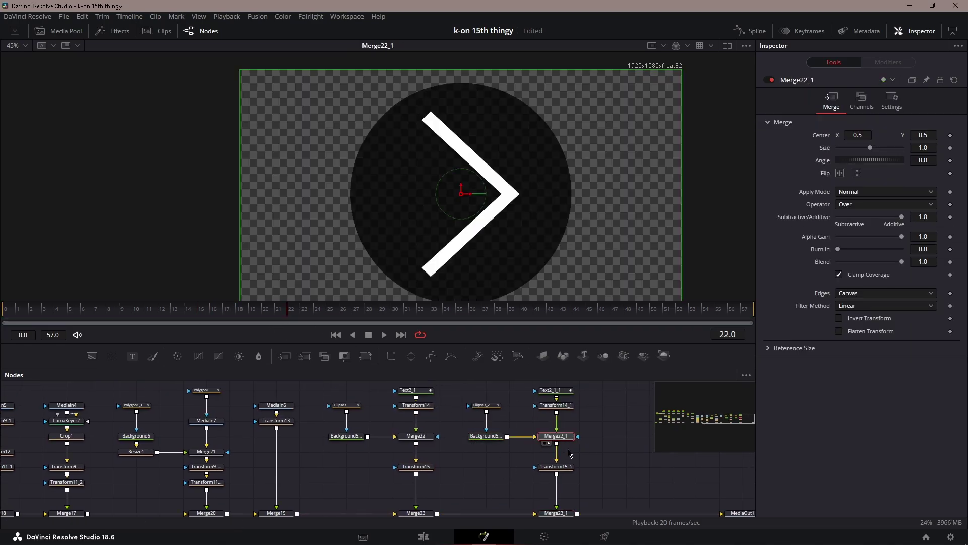
# - Examine the left arrow's horizontal flip, size and position in Transform15_1 and return to the Merge23_1 composite
pyautogui.scroll(-1, 570, 453)
pyautogui.click(555, 455)
pyautogui.press('1')
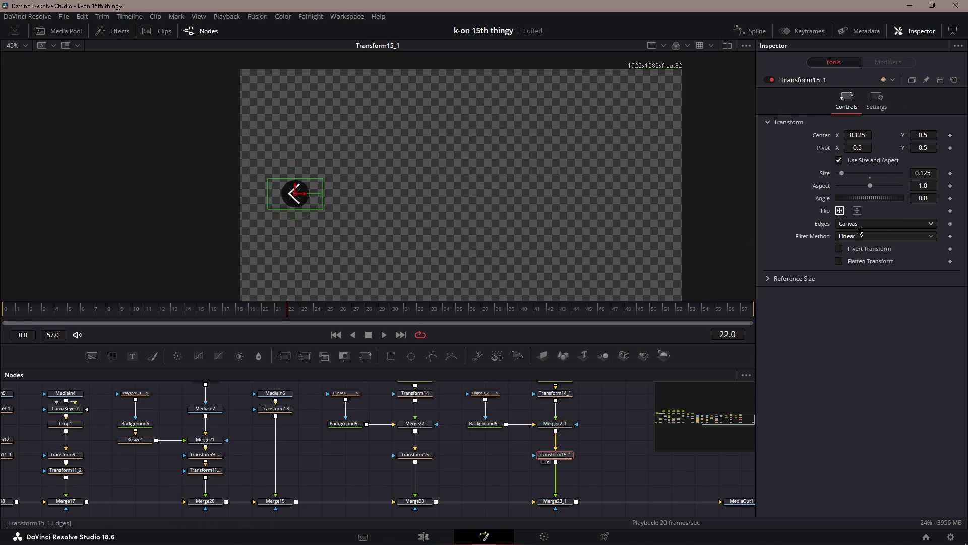
pyautogui.moveTo(573, 492); pyautogui.dragTo(536, 466)
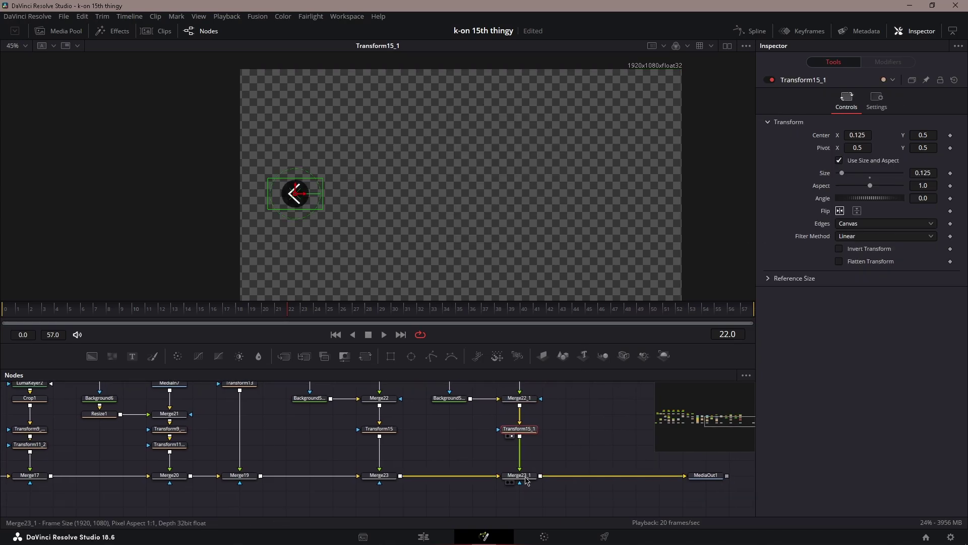
pyautogui.click(524, 477)
pyautogui.press('2')
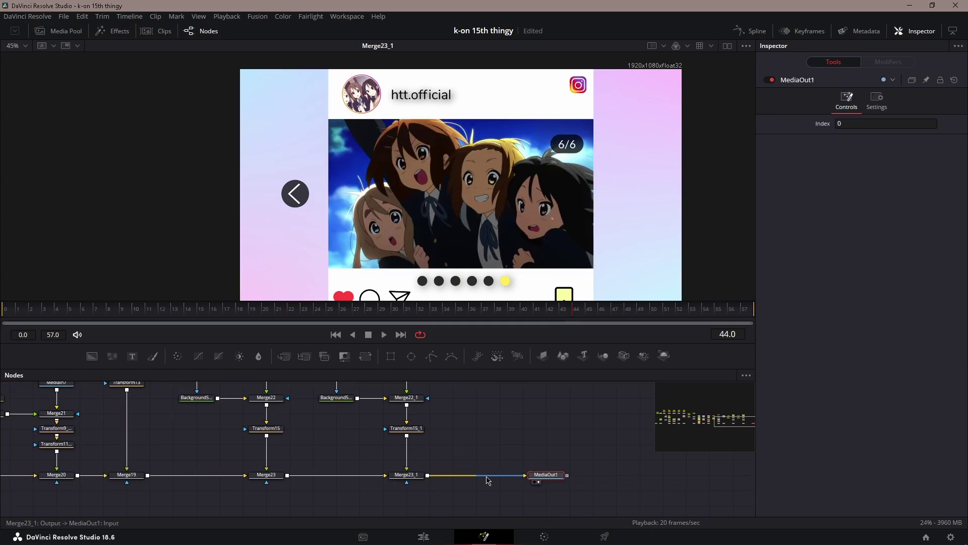
# - View the complete post composition in the MediaOut1 output and save the project
pyautogui.press('1')
pyautogui.moveTo(557, 427); pyautogui.dragTo(601, 425)
pyautogui.moveTo(574, 238); pyautogui.dragTo(548, 215)
pyautogui.scroll(-1, 550, 219)
pyautogui.scroll(1, 550, 220)
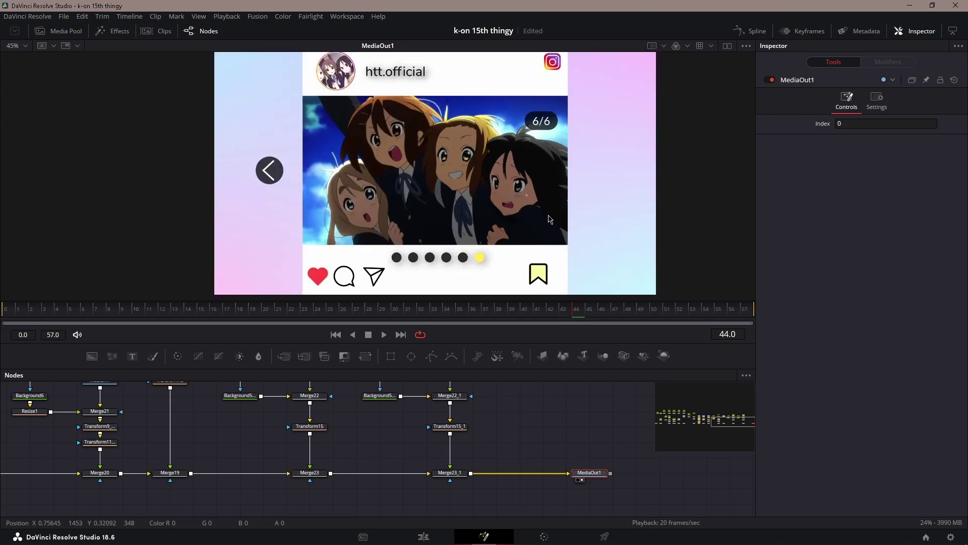
pyautogui.scroll(-1, 550, 219)
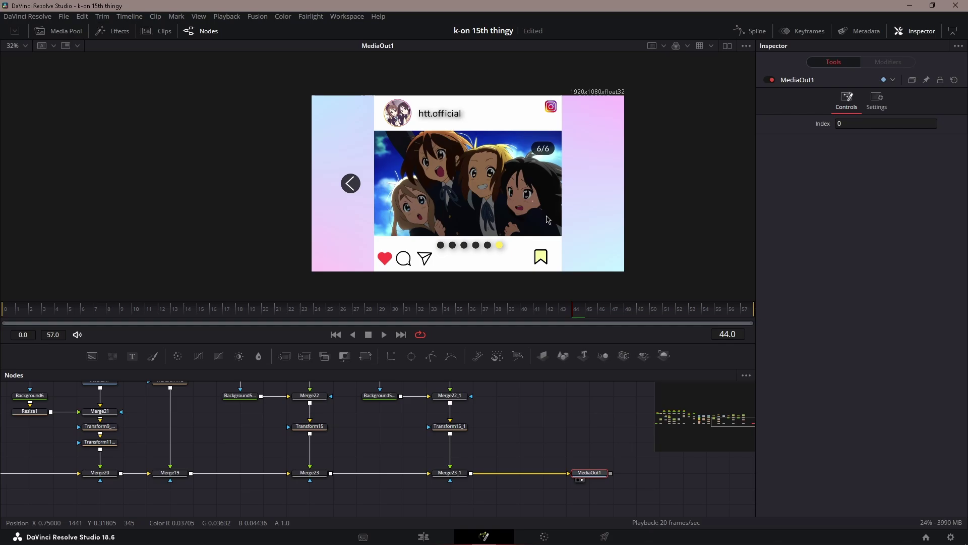
pyautogui.hotkey('ctrl', 's')
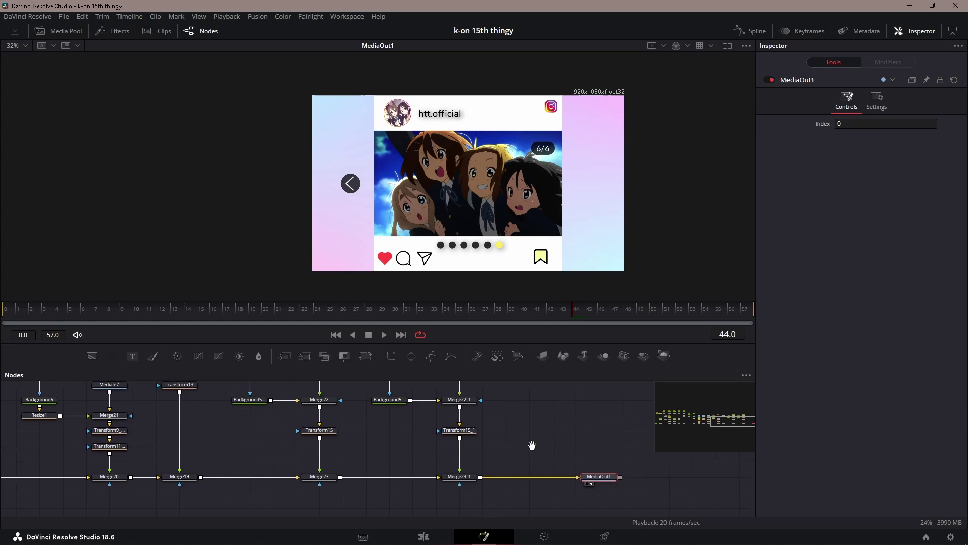
# - Look back over the node tree from the MediaOut1 output to the earlier header and picture branches
pyautogui.scroll(-3, 534, 445)
pyautogui.moveTo(306, 450); pyautogui.dragTo(594, 476)
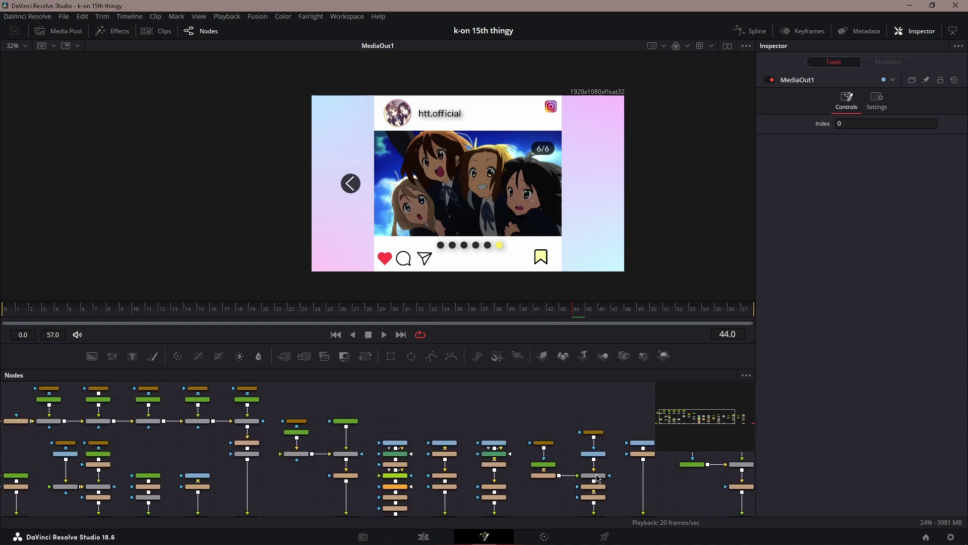
pyautogui.scroll(2, 157, 456)
pyautogui.moveTo(156, 457); pyautogui.dragTo(359, 437)
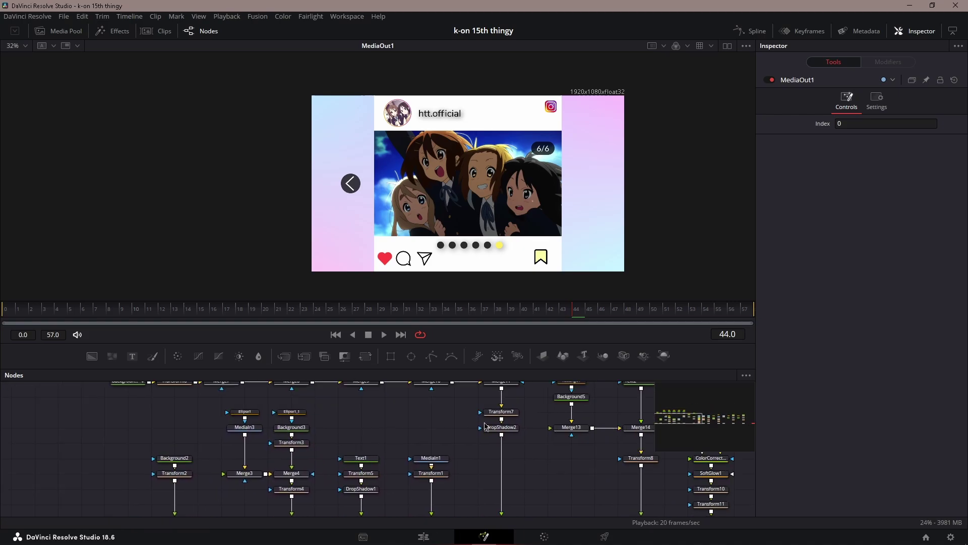